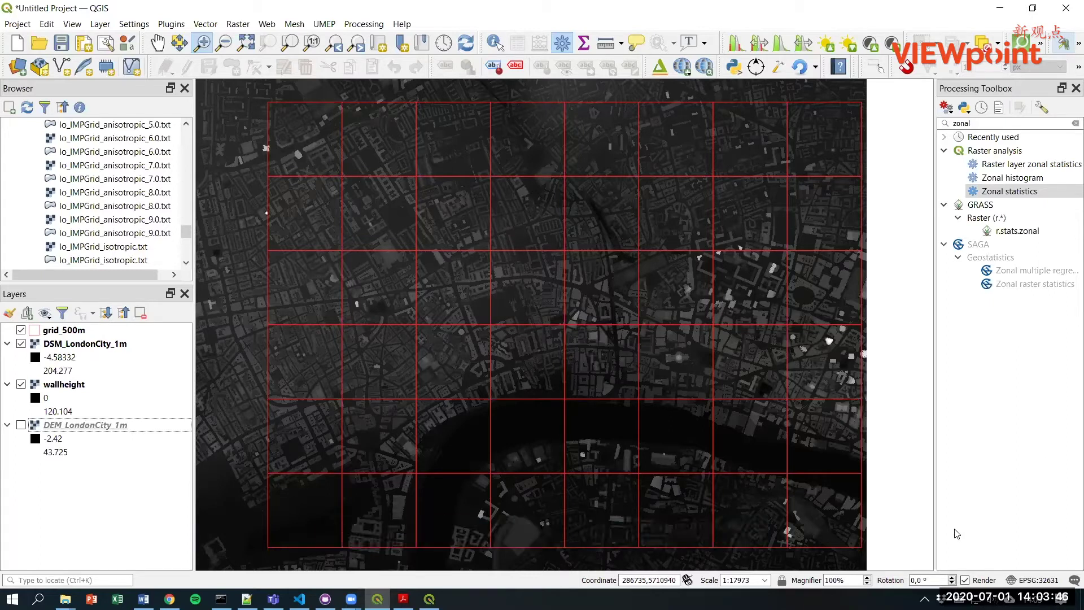
Step: Open UMEP's Morphometric Calculator (Grid) and move its window further left
left_click(325, 25)
mouse_move(351, 41)
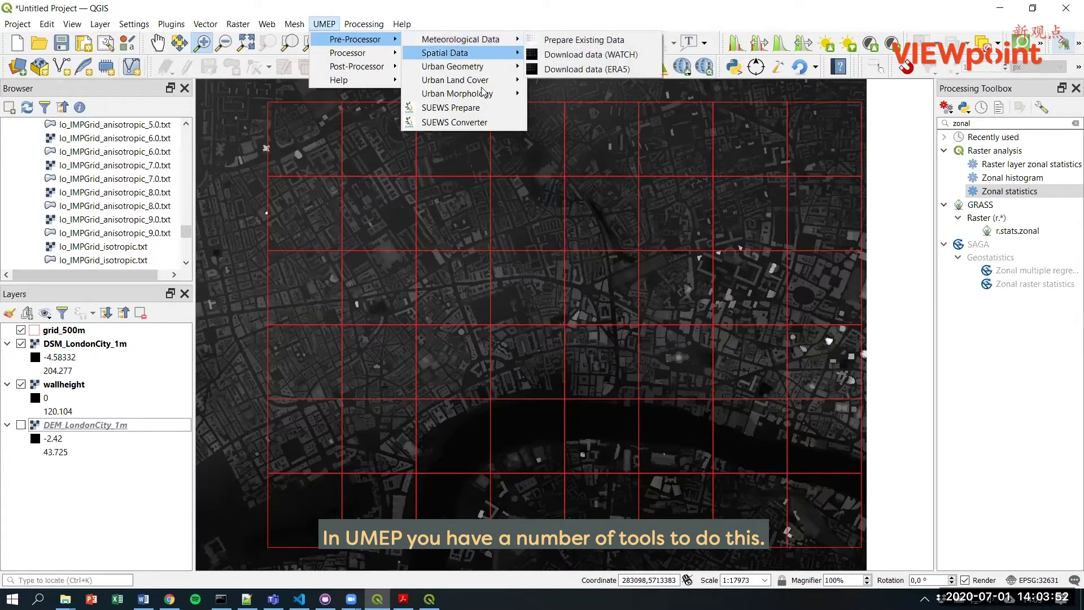
mouse_move(489, 100)
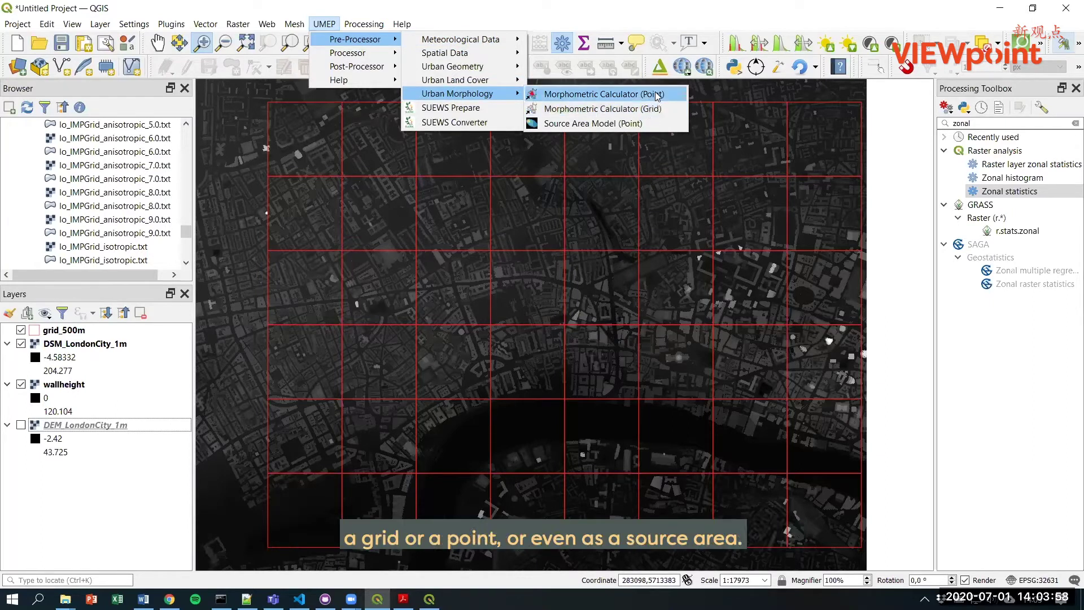
left_click(618, 111)
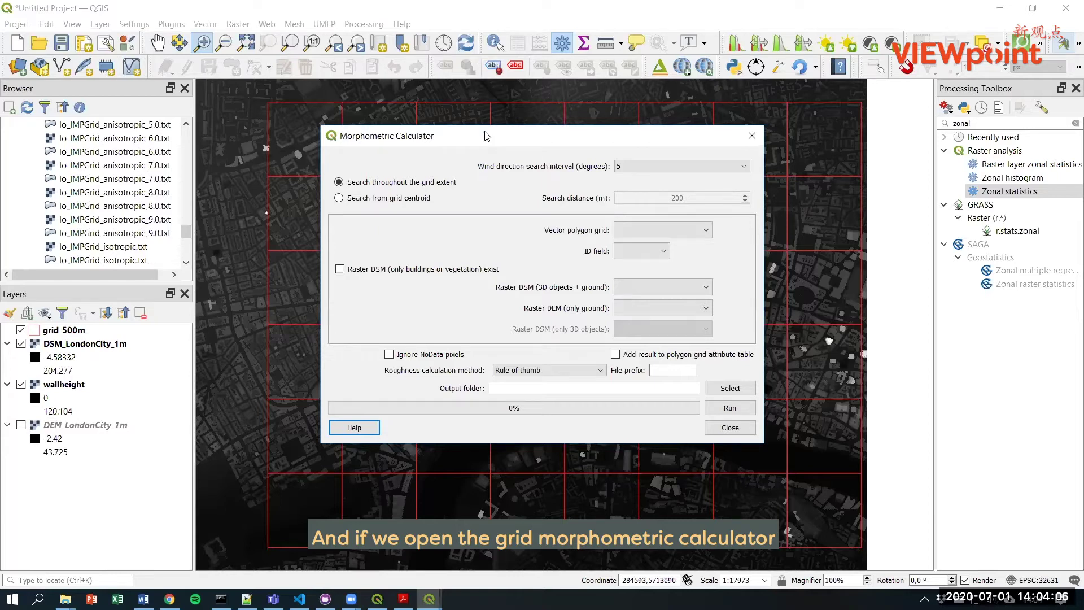
left_click_drag(486, 135, 421, 137)
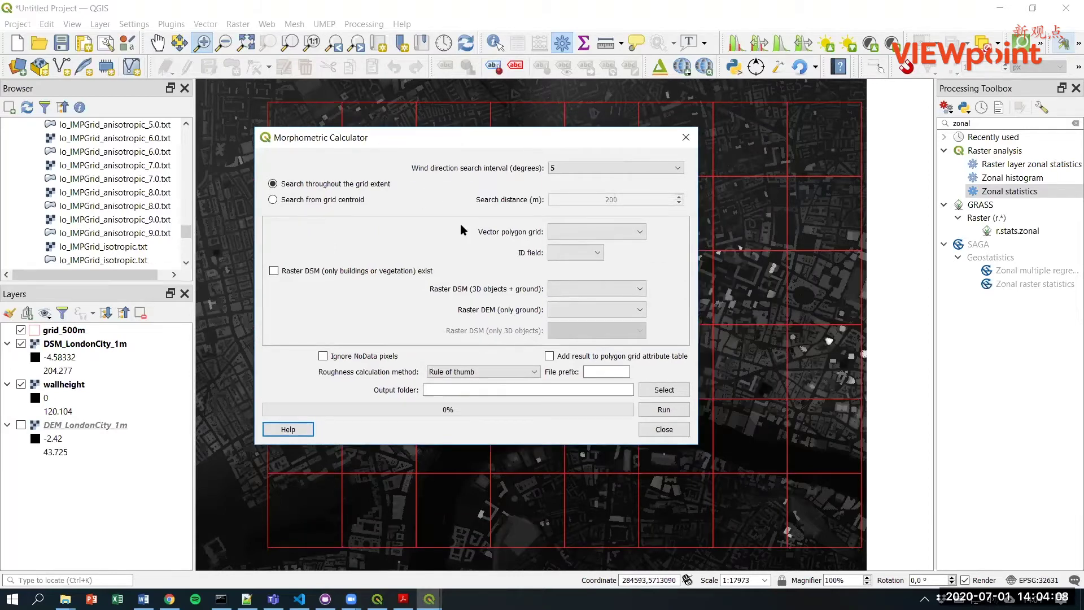
Step: Set the vector polygon grid to grid_500m with id as the ID field
left_click(625, 236)
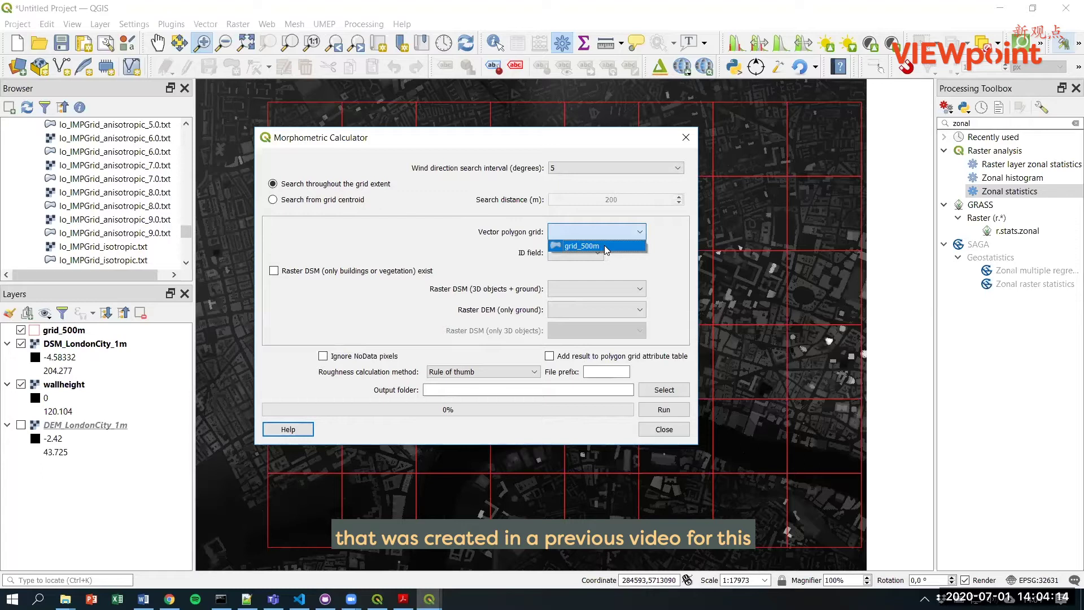
left_click(604, 245)
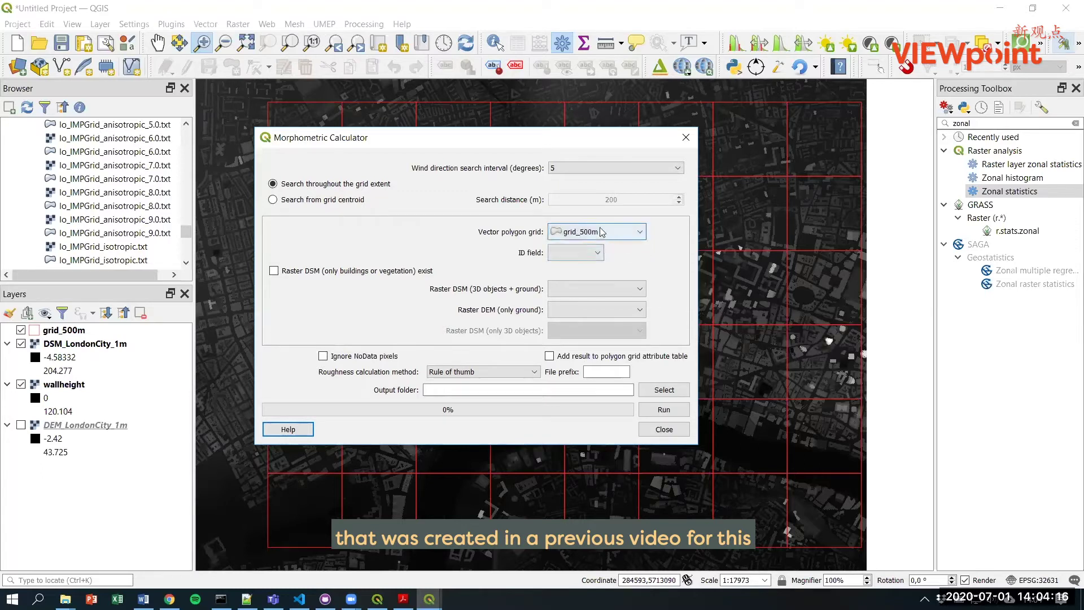
left_click(597, 256)
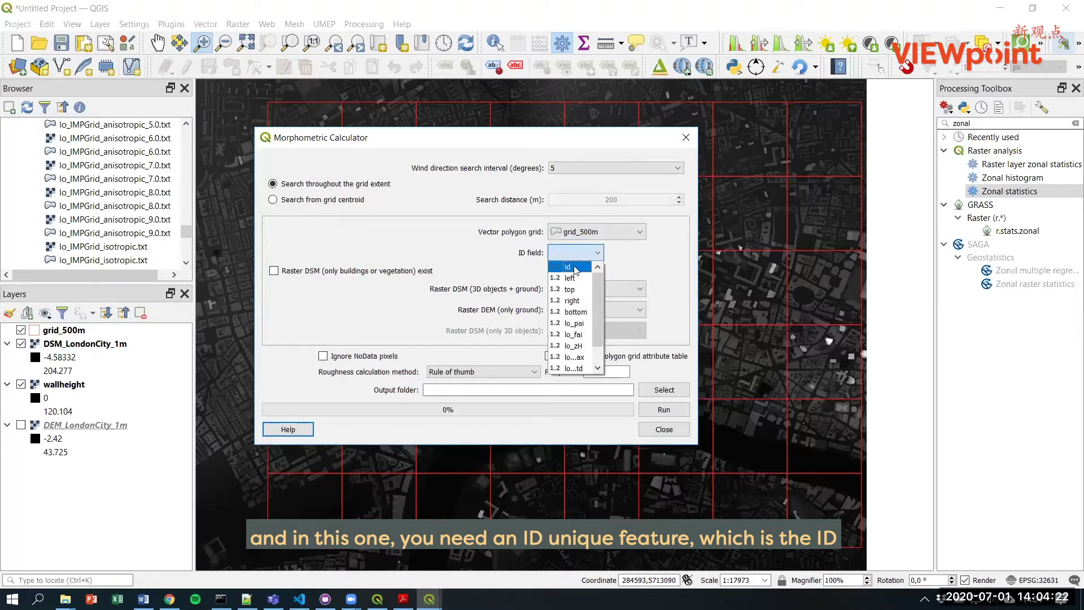
left_click(574, 268)
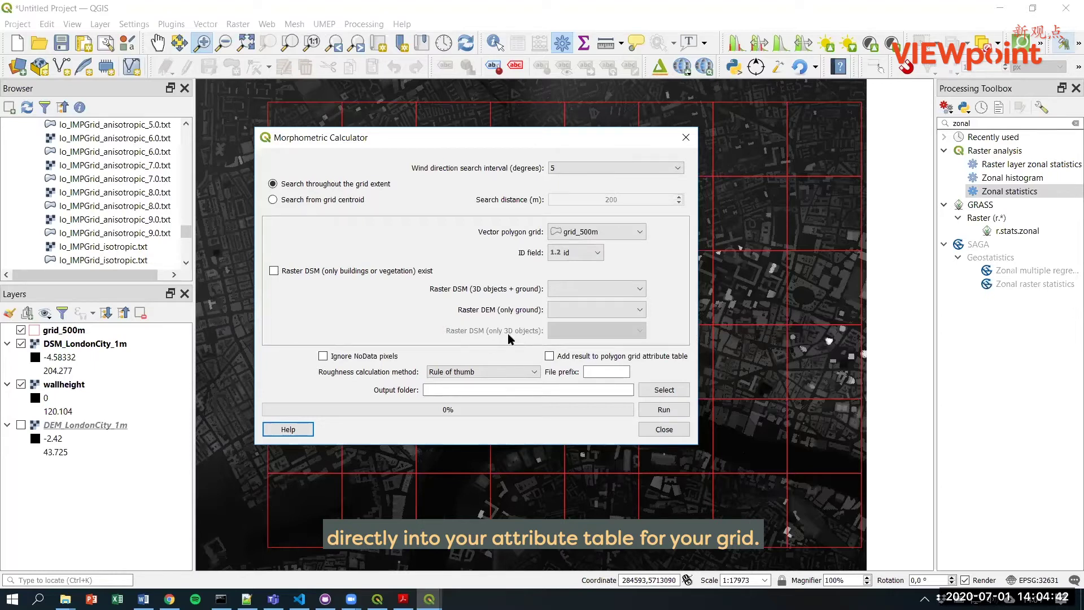
Step: Close the calculator, review grid_500m's attribute table (48 features, lo_pai, lo_fai, lo_zH), then minimise it
left_click(664, 430)
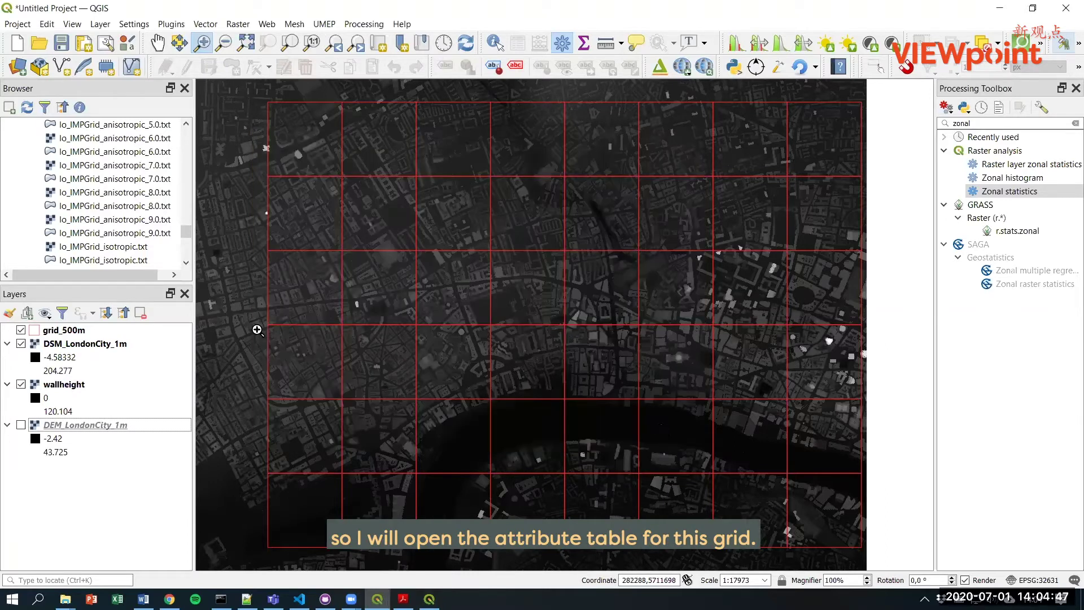
right_click(72, 333)
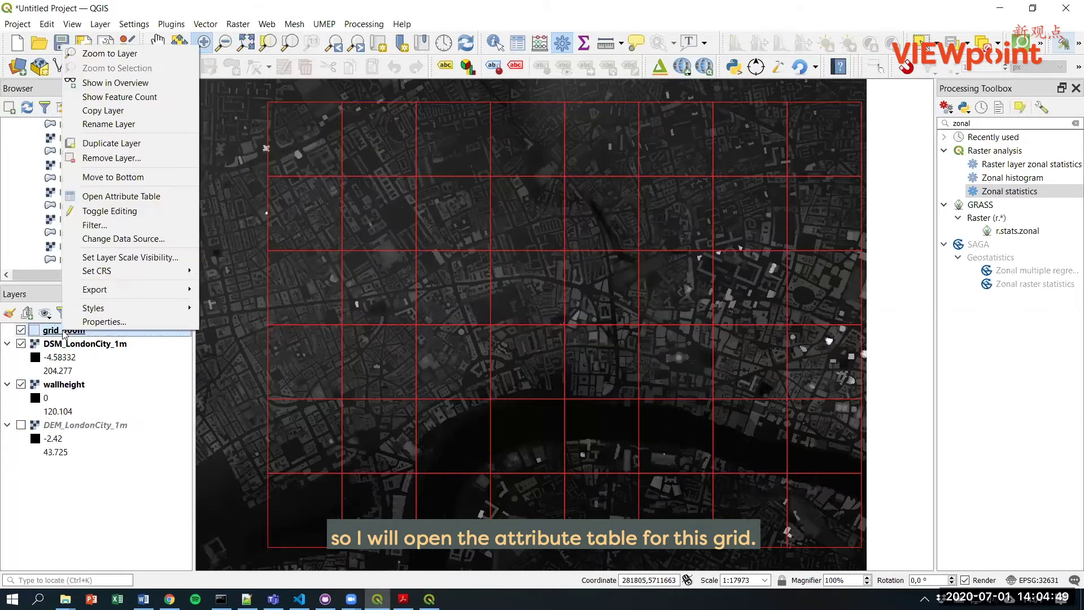
left_click(137, 198)
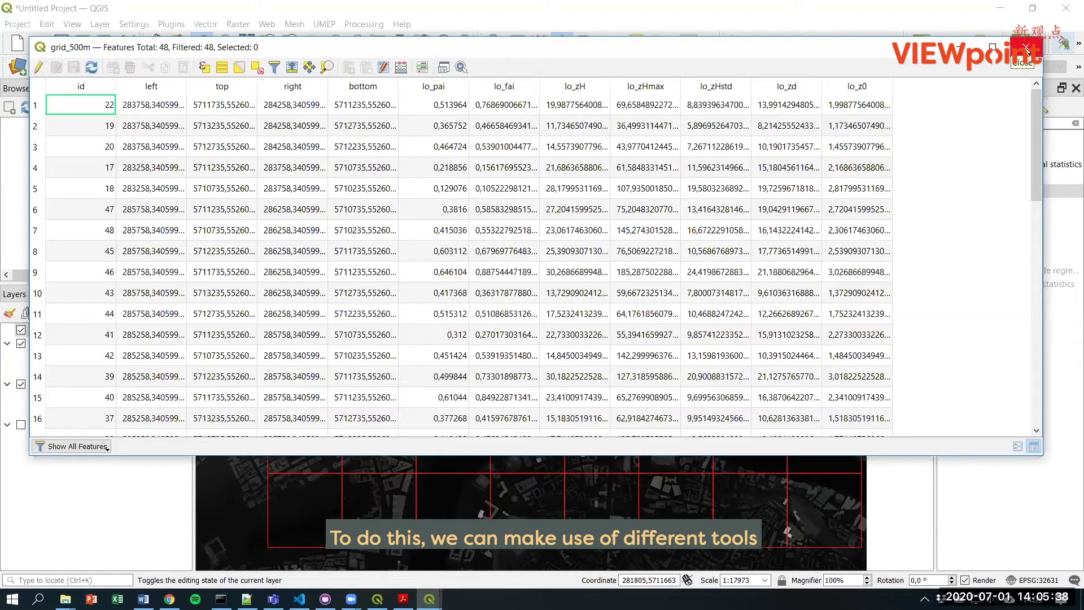
left_click(963, 48)
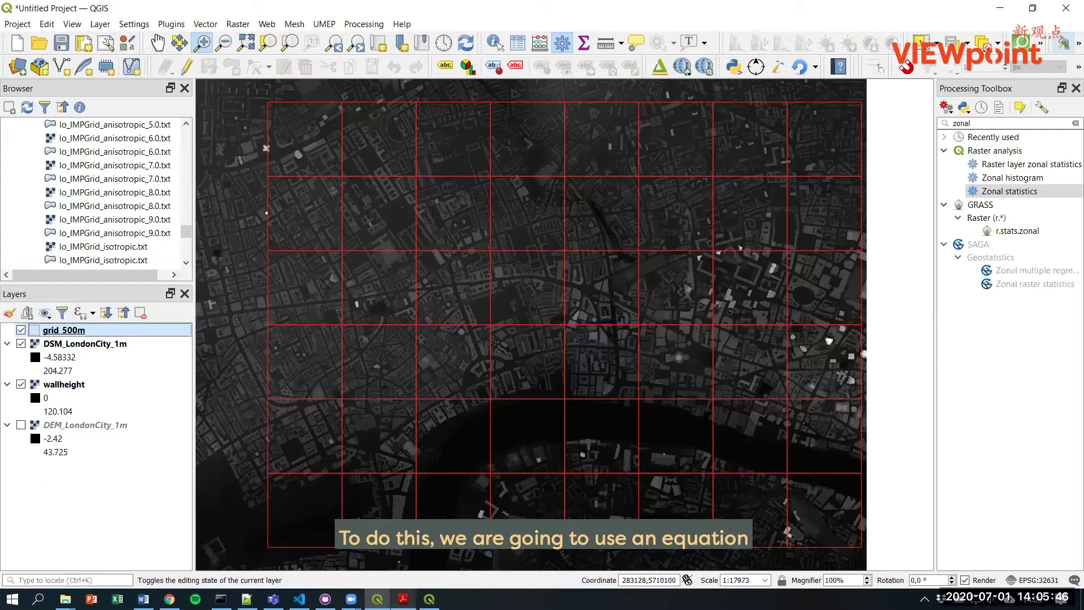
Step: Bring the Lindberg et al. 2015 paper forward to view its λp, λW and H/W equations
mouse_move(403, 598)
left_click(366, 516)
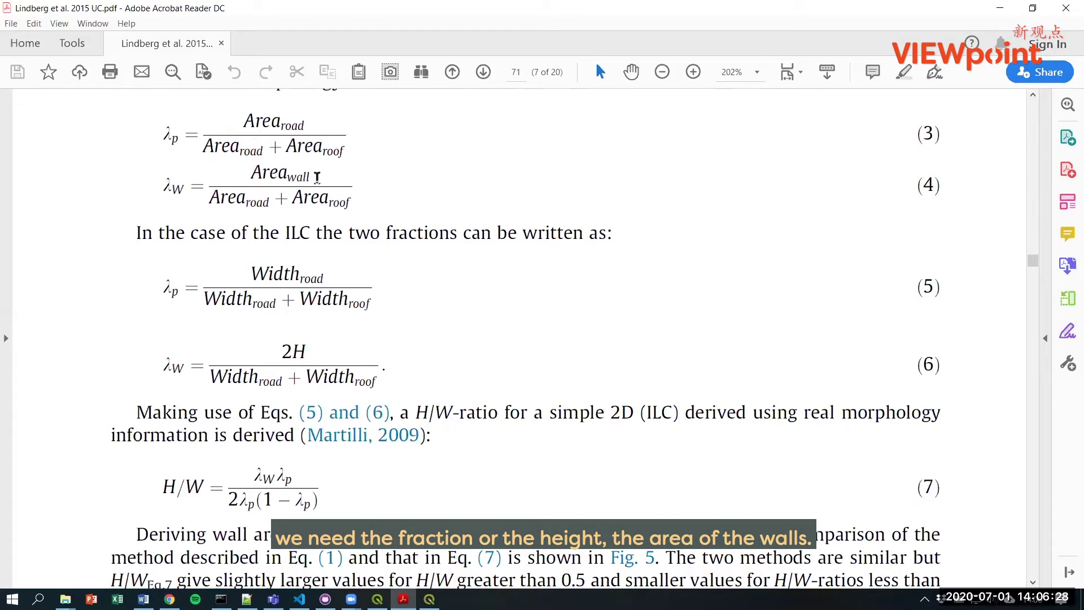
Step: Minimise the paper, then open and close UMEP's Wall Height and Aspect tool unused
left_click(999, 9)
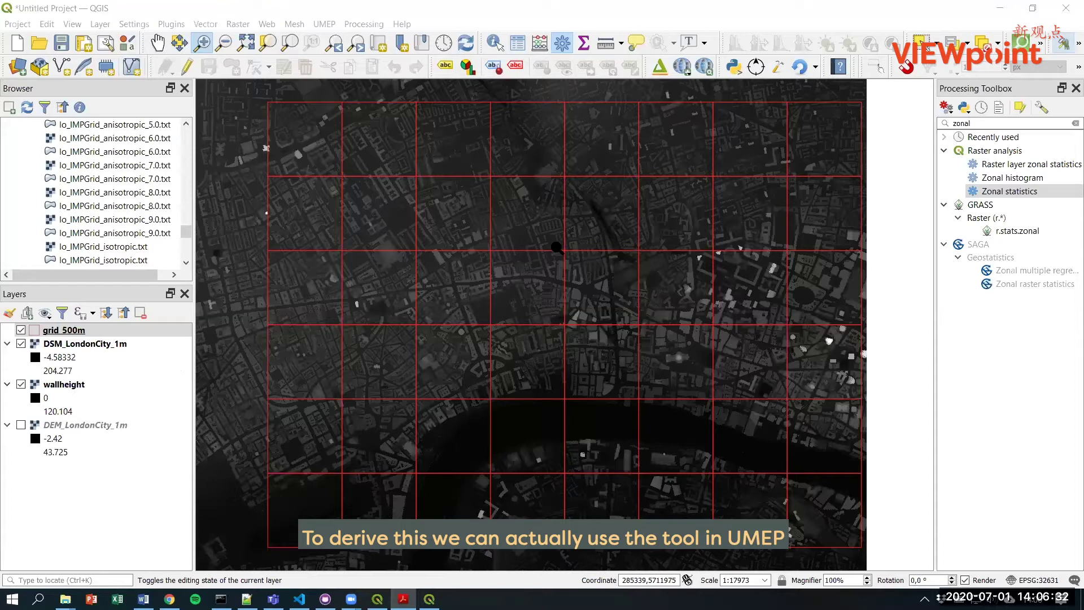
left_click(325, 24)
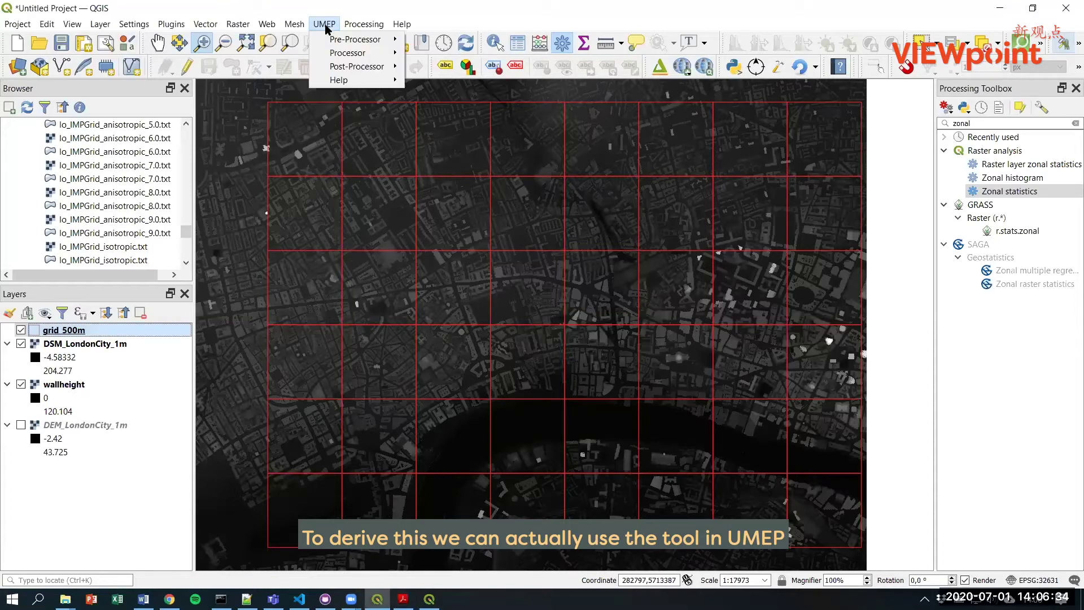
mouse_move(362, 39)
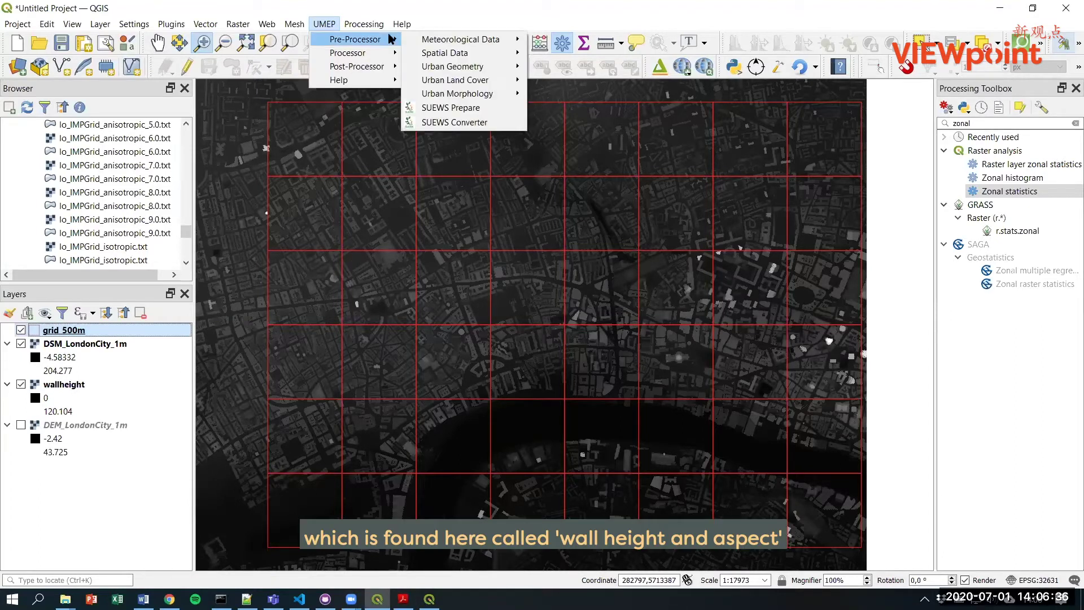
mouse_move(477, 66)
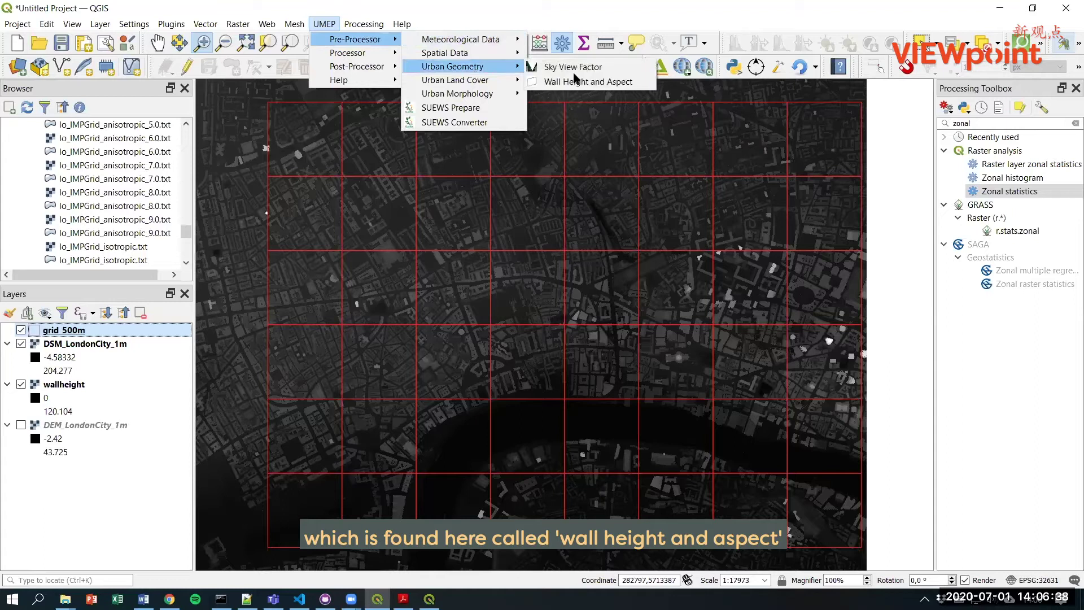
left_click(623, 86)
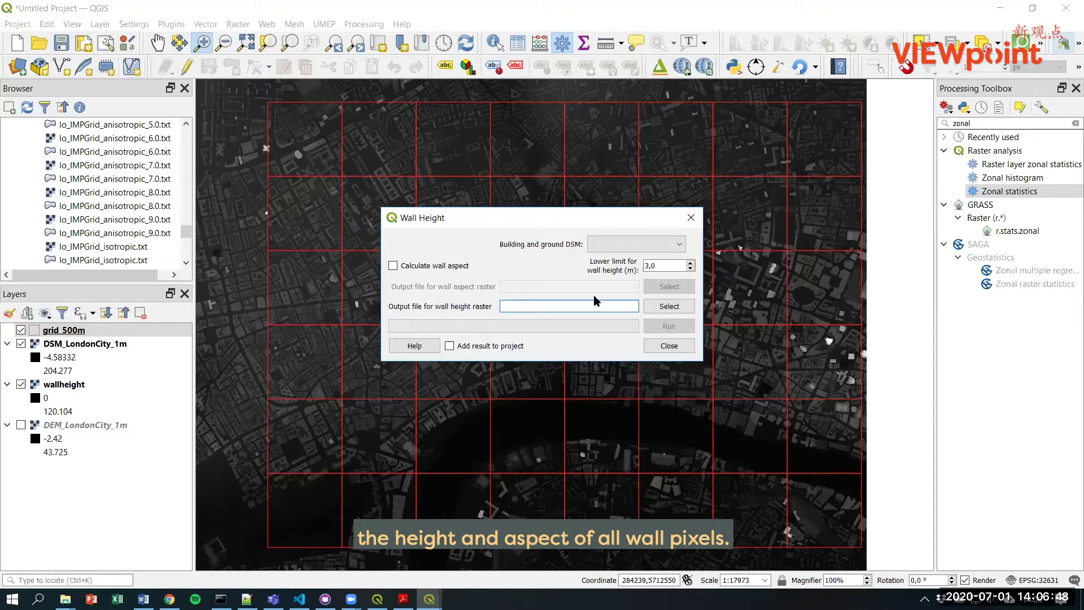
left_click(669, 346)
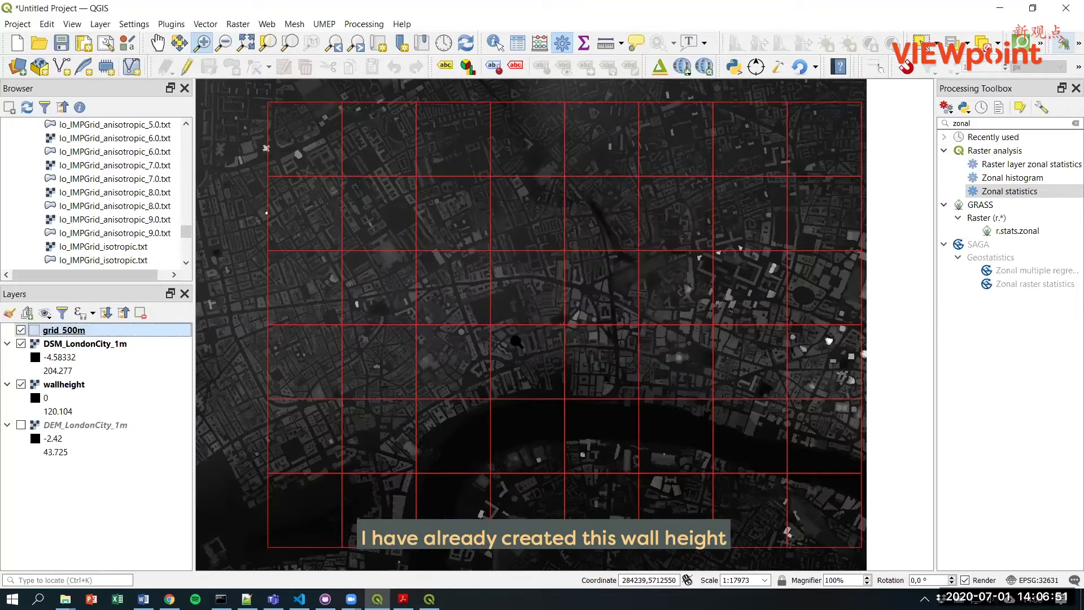
Step: Hide DSM_LondonCity_1m, zoom into the wallheight raster, then zoom back to the full grid
left_click(21, 343)
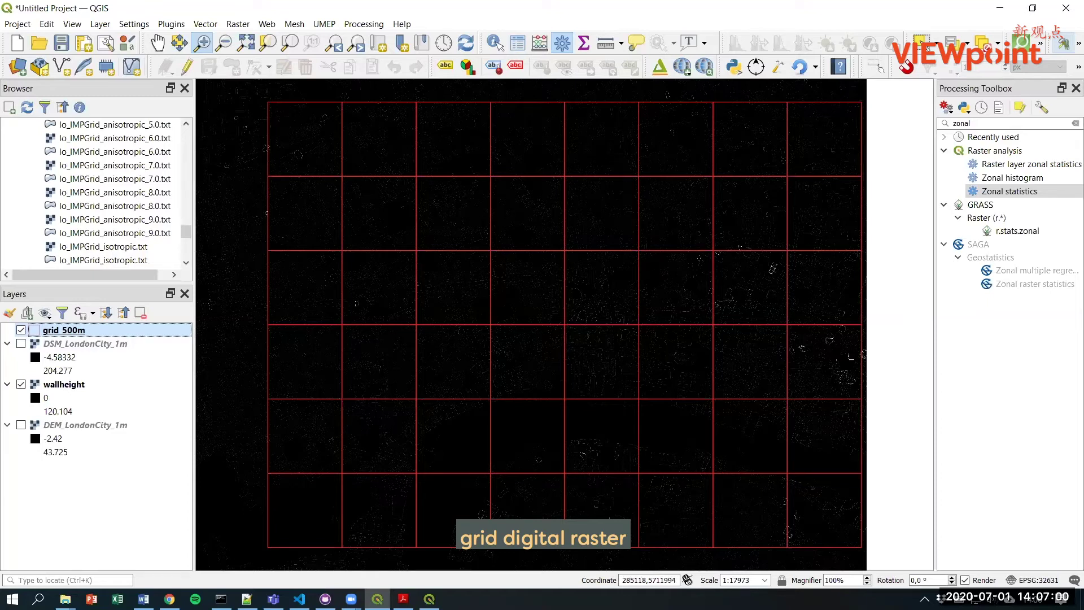
left_click_drag(690, 287, 750, 346)
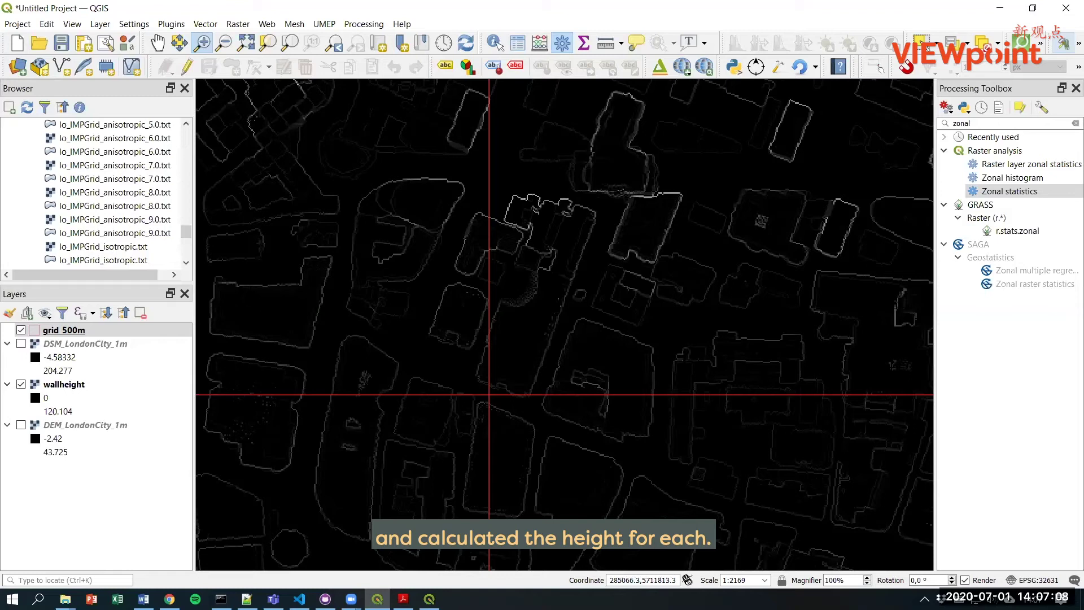
left_click(334, 45)
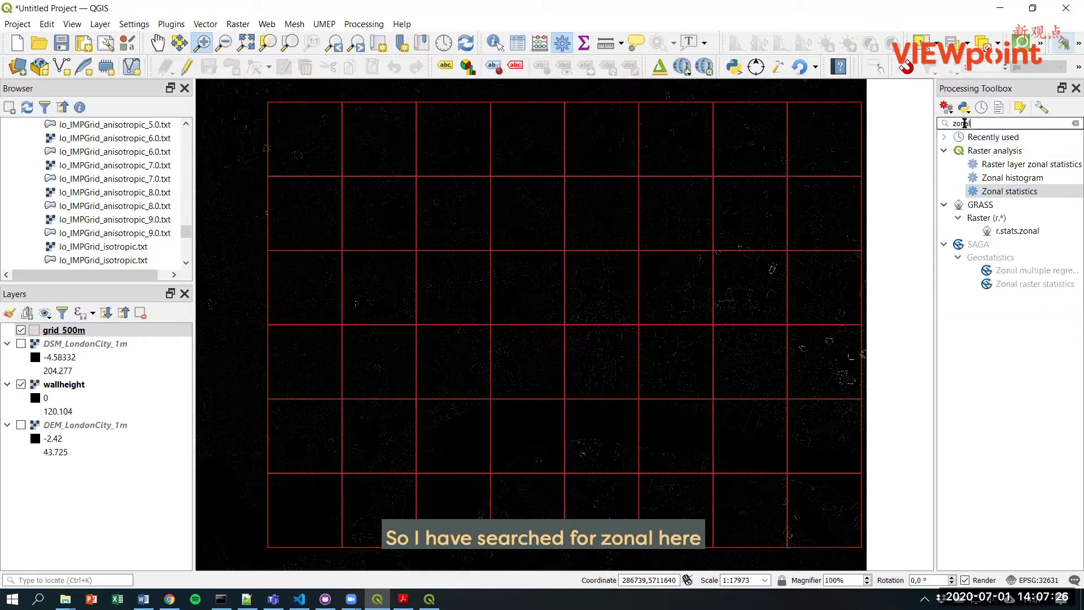
Step: Set up Zonal statistics on the wallheight raster with output prefix 'wall_'
double_click(996, 192)
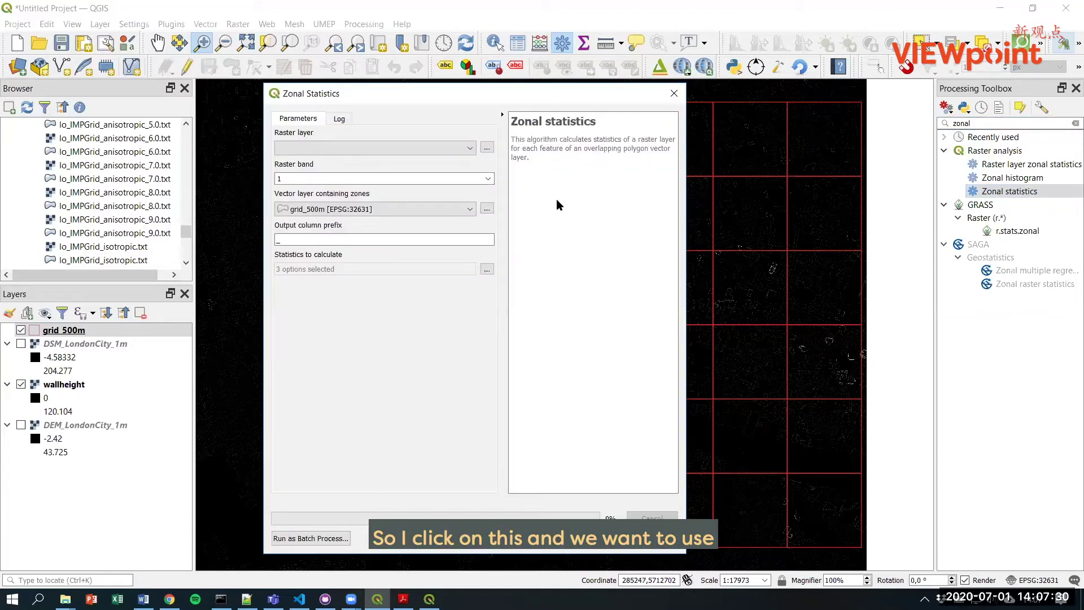
left_click(466, 147)
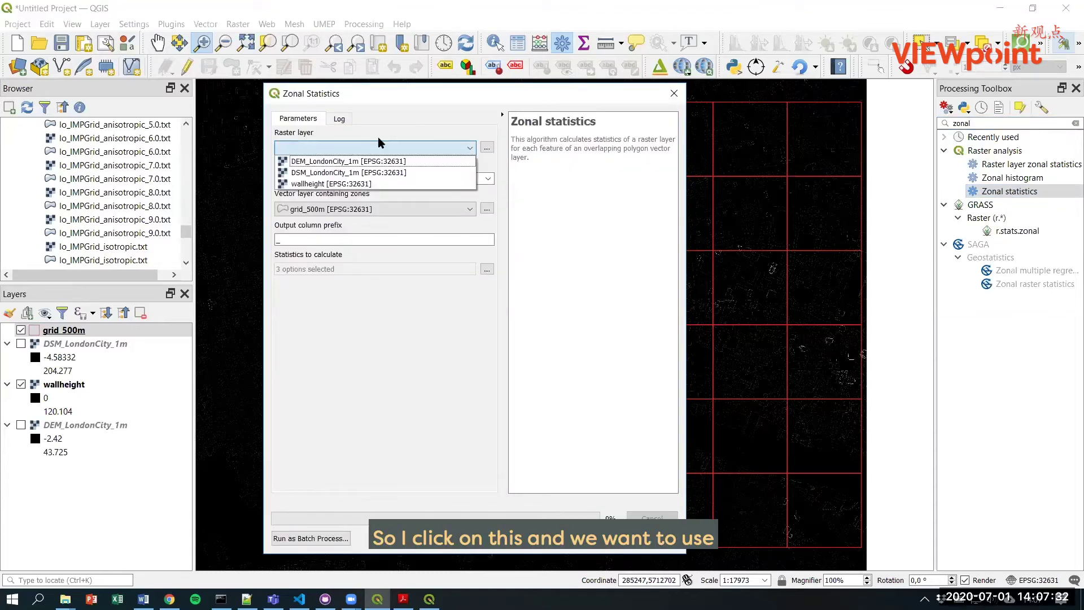
left_click(312, 185)
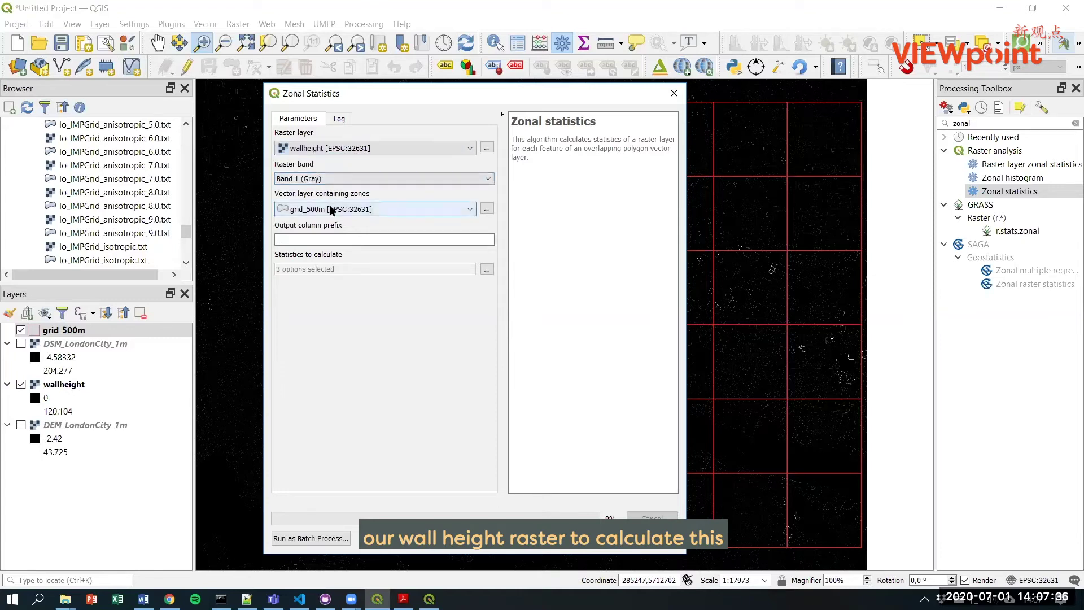
left_click(336, 239)
left_click_drag(327, 239, 273, 238)
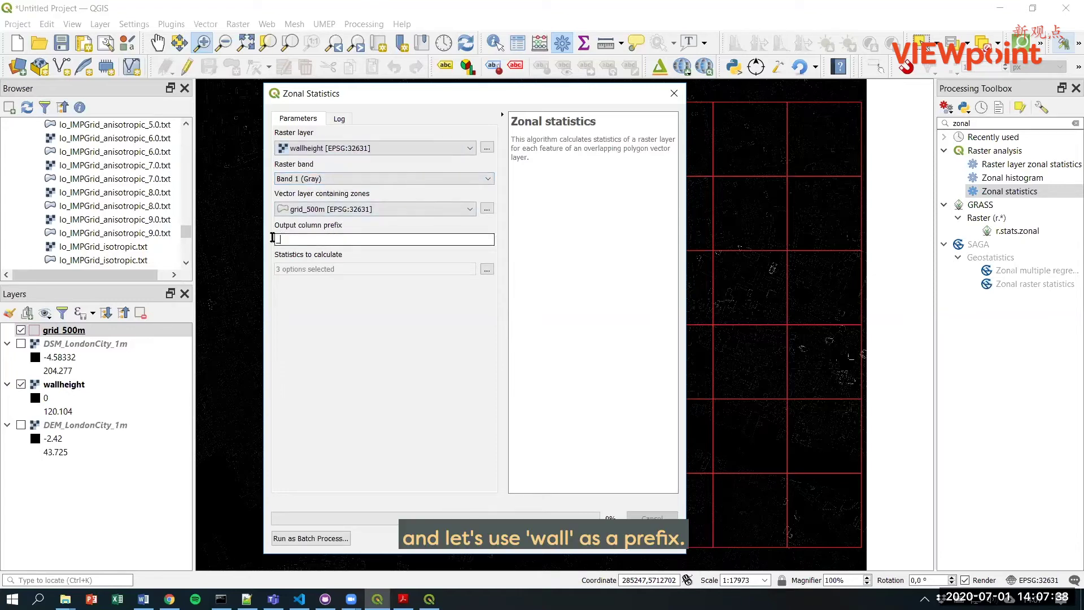
type("wa")
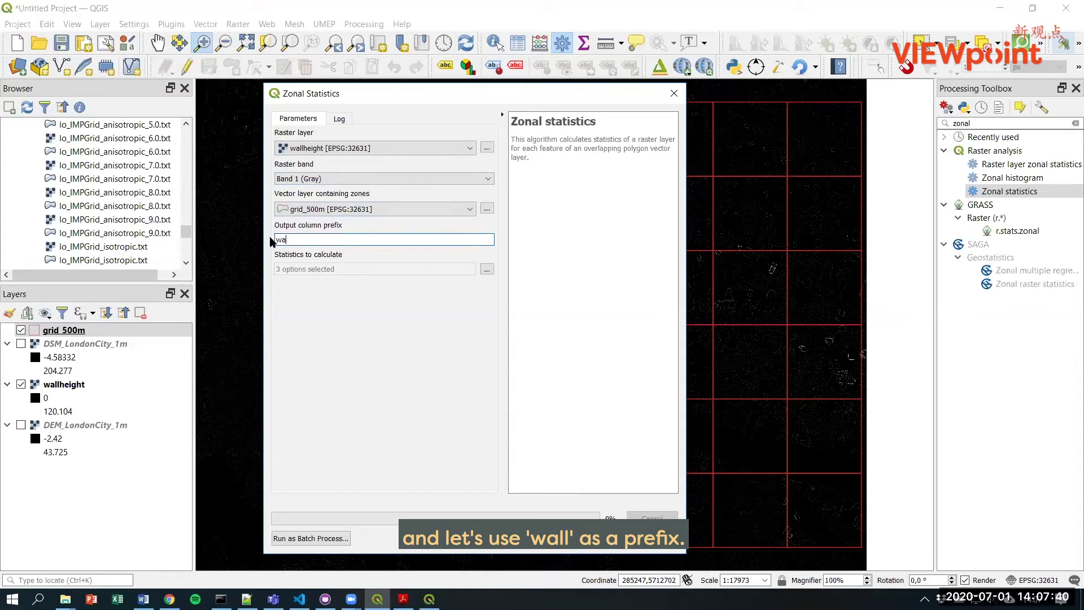
type("ll_")
Step: Keep only the Sum statistic, run the calculation, and close the dialog
left_click(485, 270)
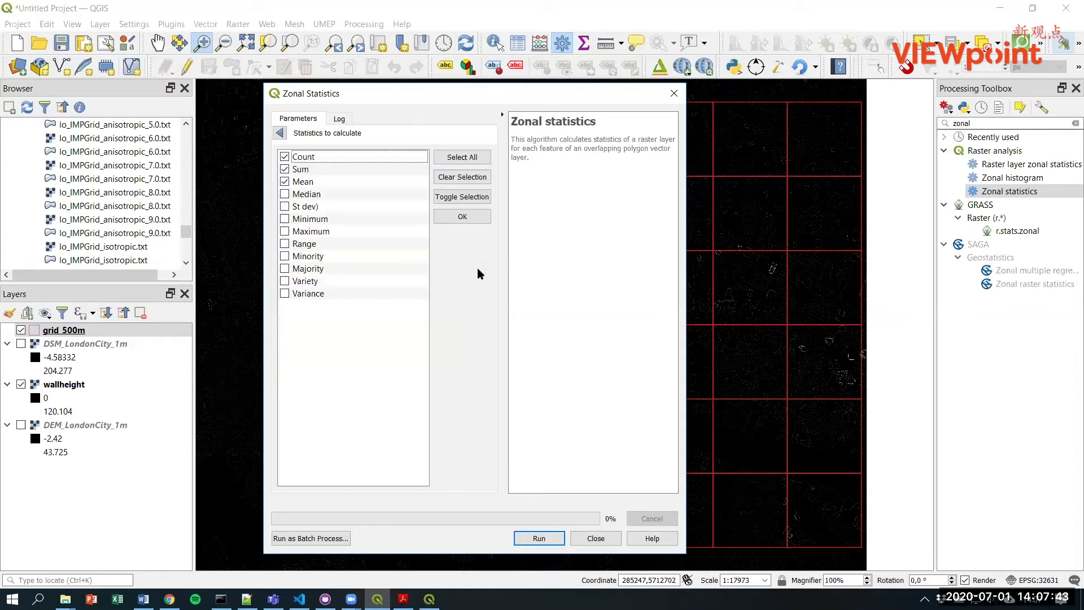
left_click(285, 157)
left_click(285, 181)
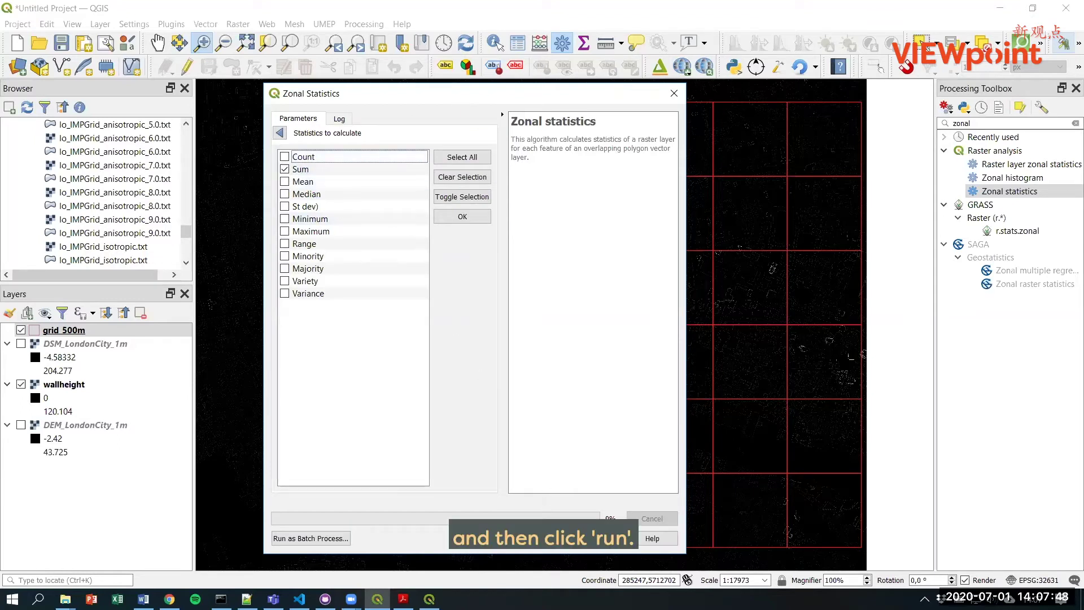
left_click(565, 538)
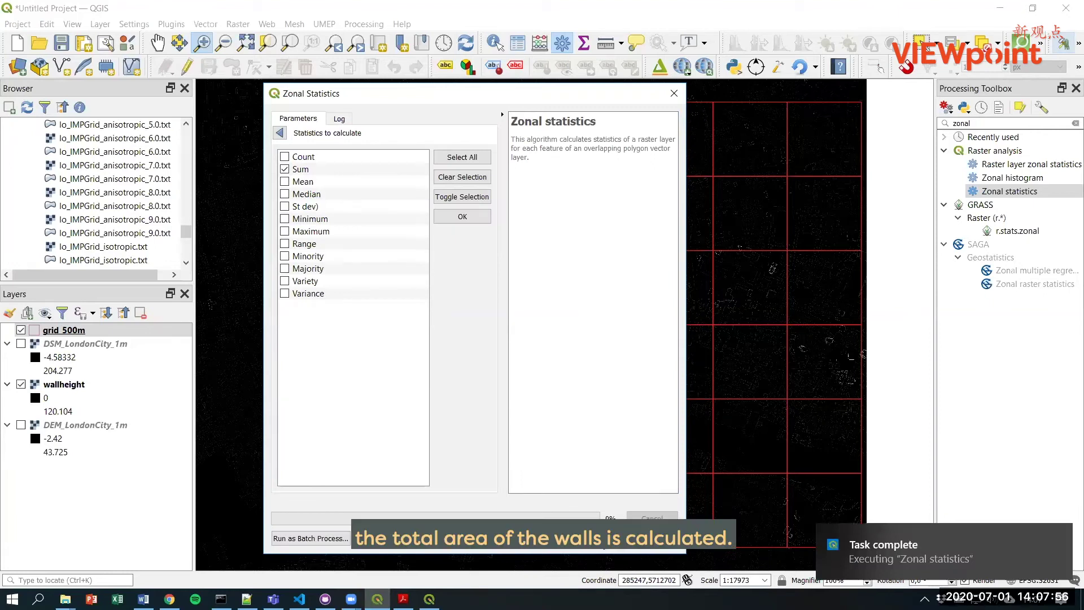
left_click(658, 538)
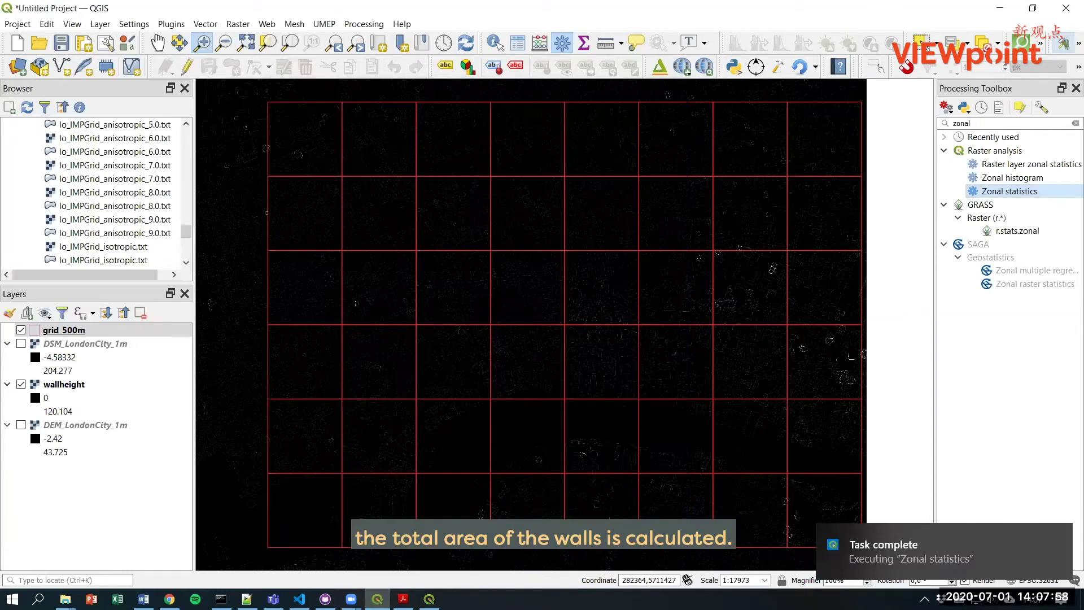
Step: Open the grid_500m attribute table to see the new wall_sum column
right_click(63, 331)
left_click(115, 197)
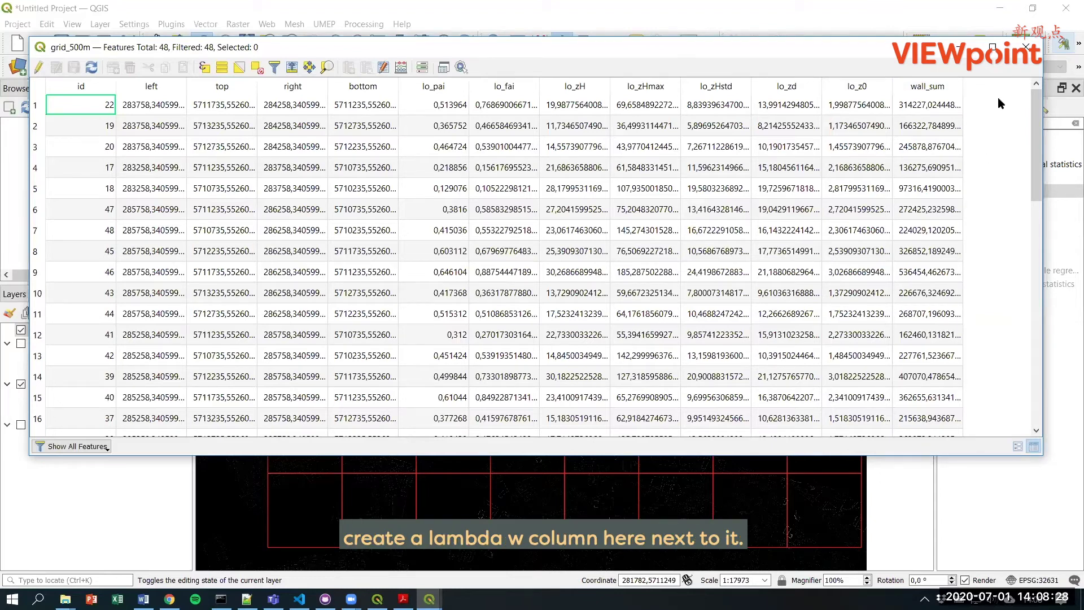
Step: In the Field Calculator, define a new decimal (real) output field named lamdaw
left_click(402, 72)
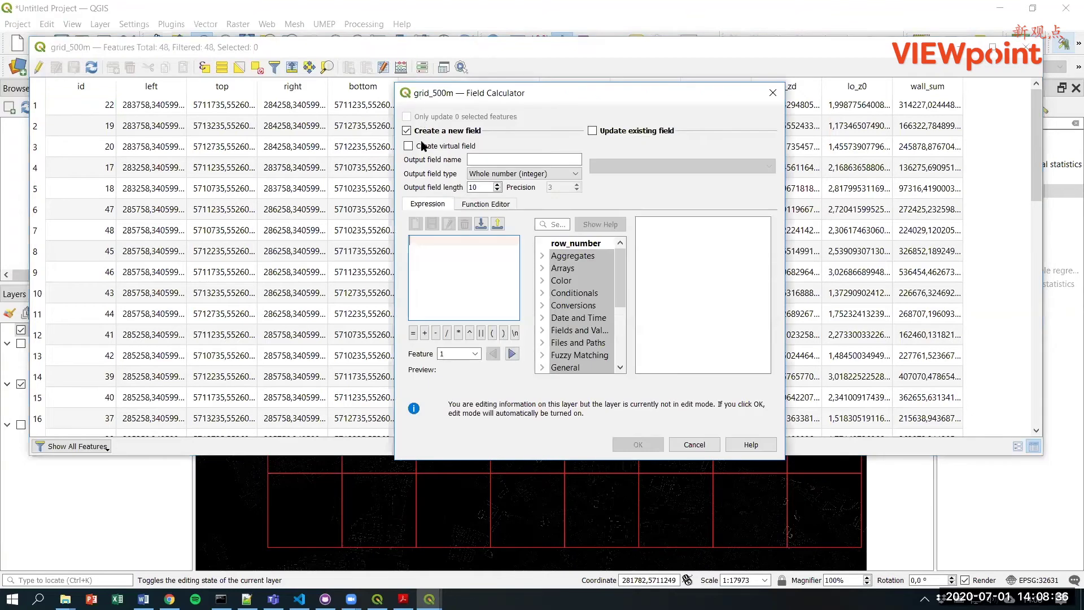
left_click(491, 158)
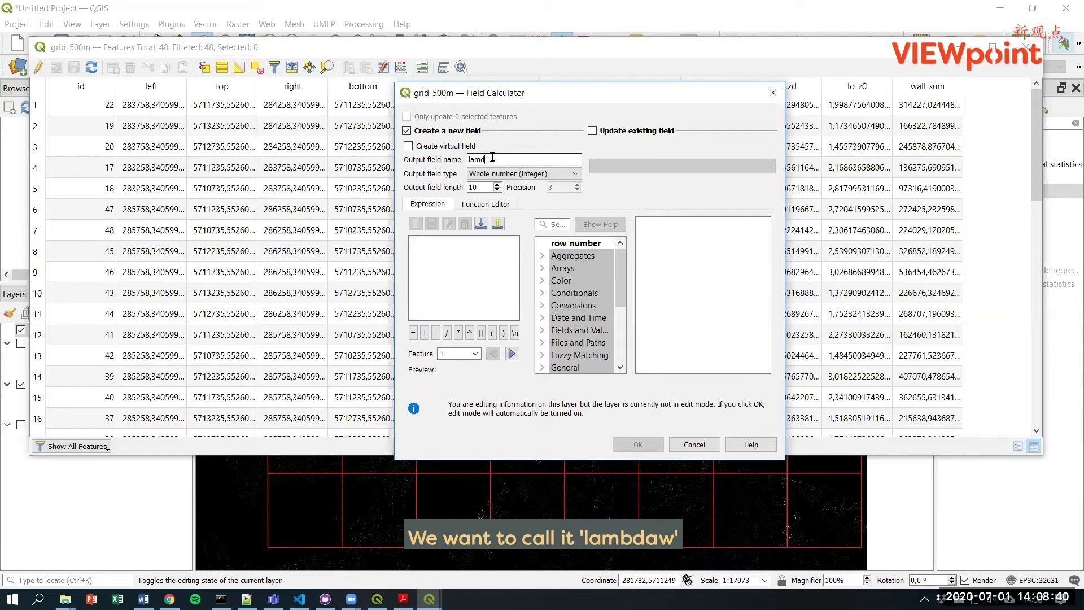
left_click(548, 172)
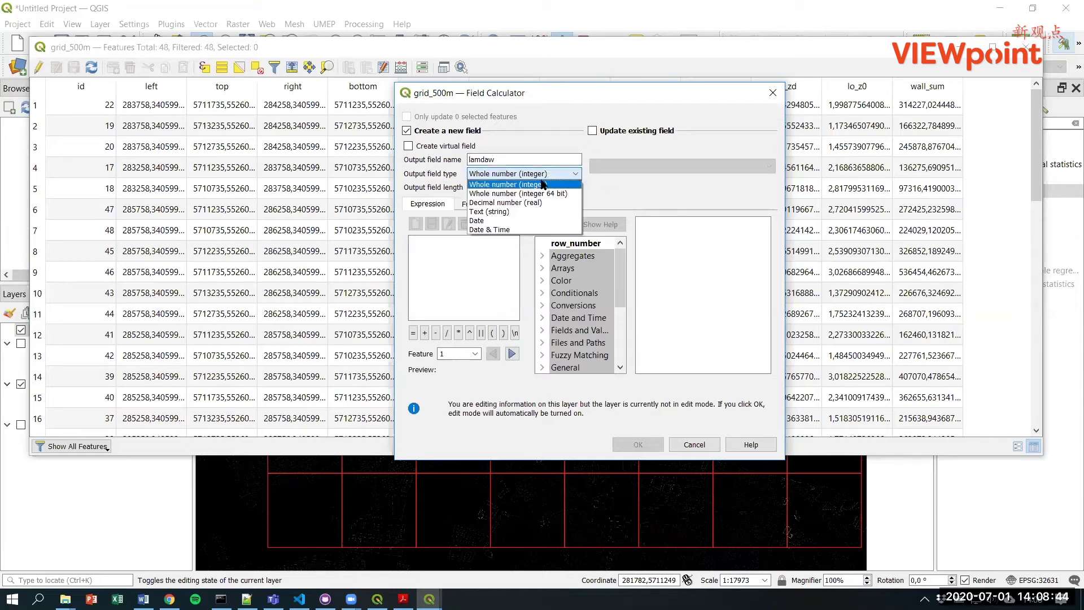
left_click(528, 204)
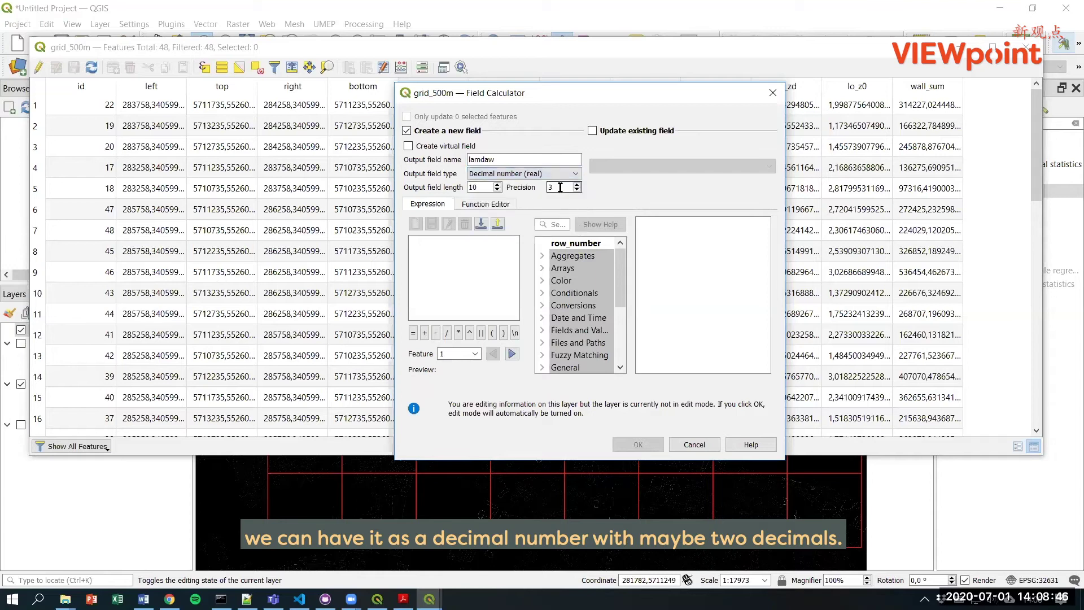
Step: Insert the wall_sum field into the lamdaw expression
left_click(503, 249)
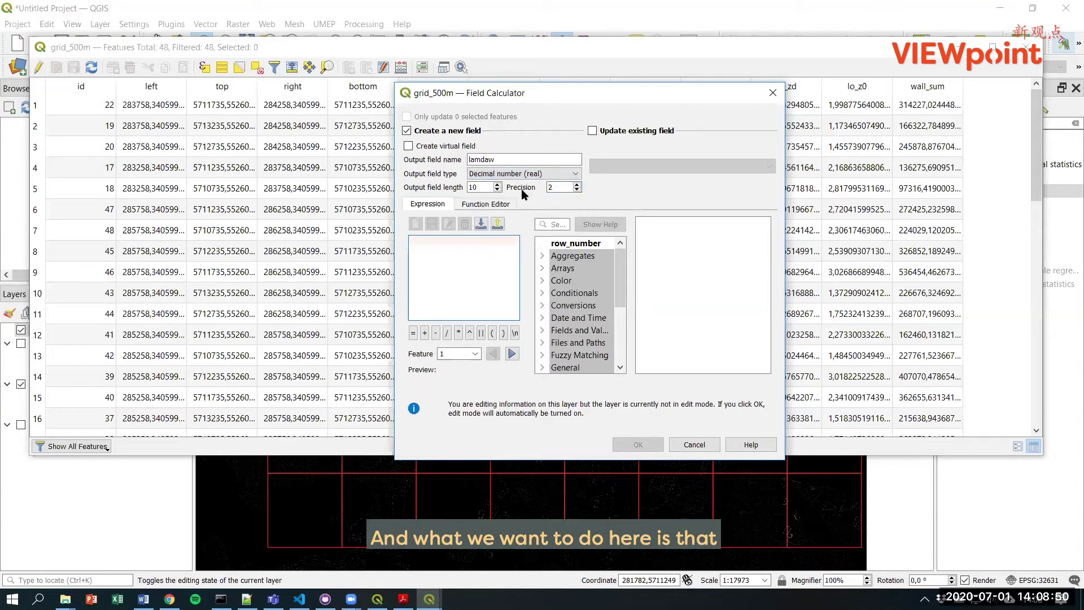
left_click(542, 329)
left_click_drag(623, 282, 593, 330)
left_click(594, 329)
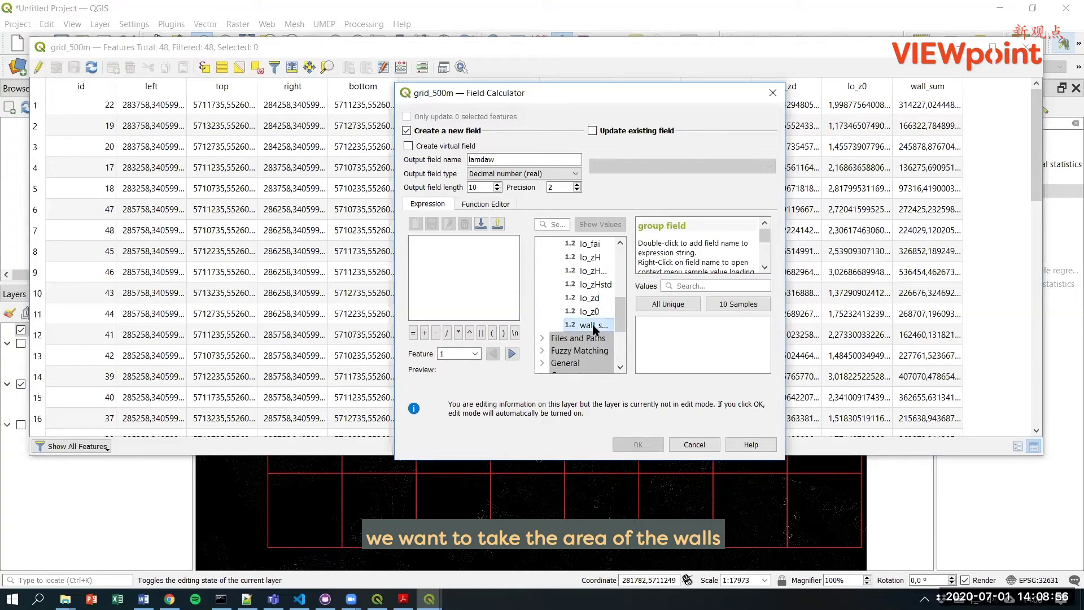
double_click(592, 325)
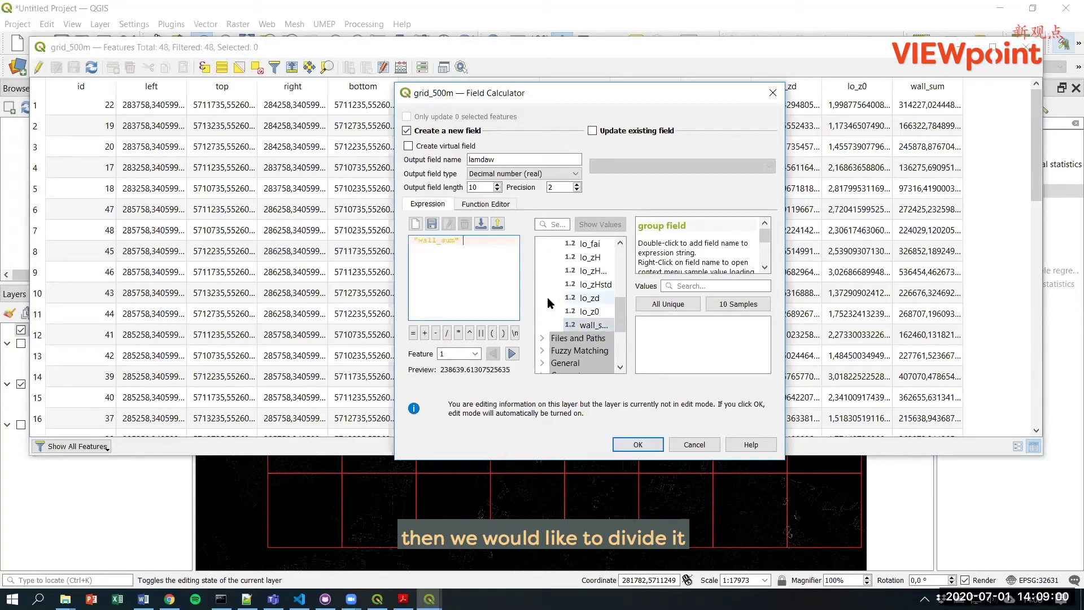
Step: Complete the expression as "wall_sum" / $area and create the lamdaw field
type("/")
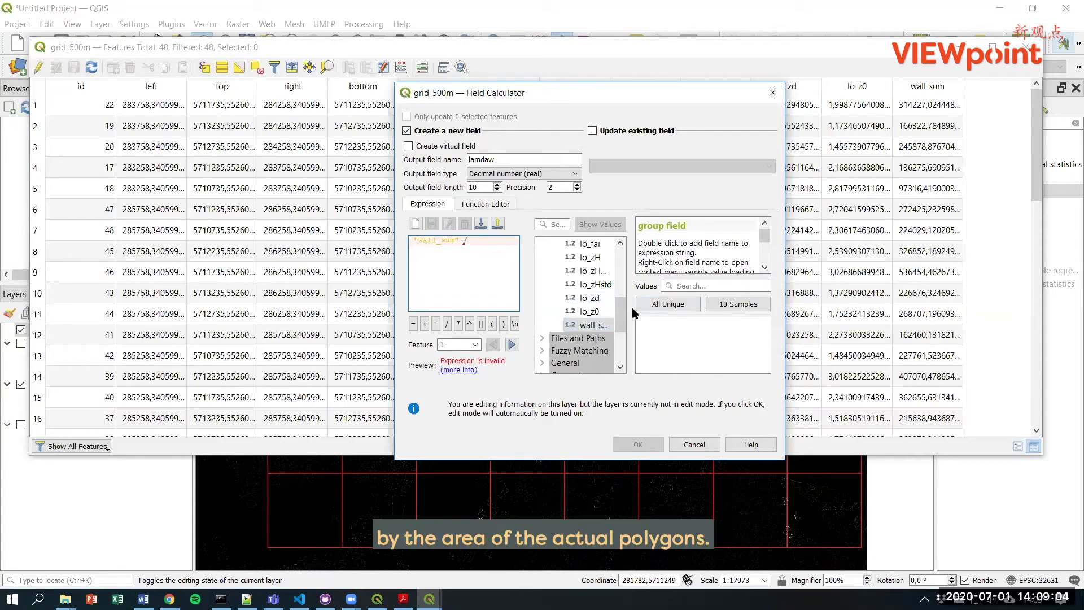
scroll(550, 333, "down", 2)
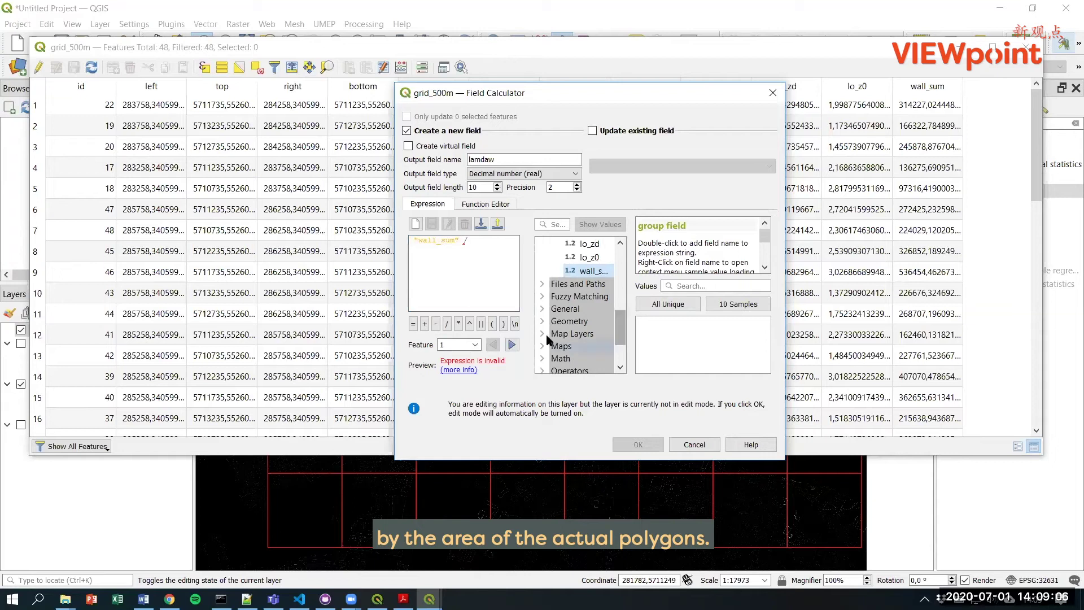
scroll(548, 335, "down", 2)
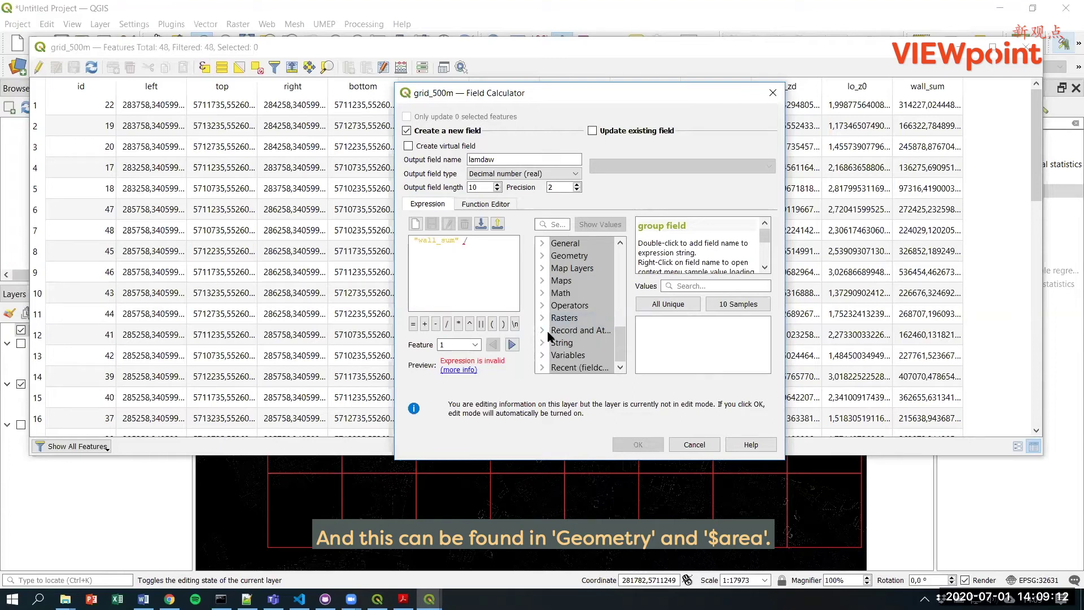
scroll(548, 337, "up", 15)
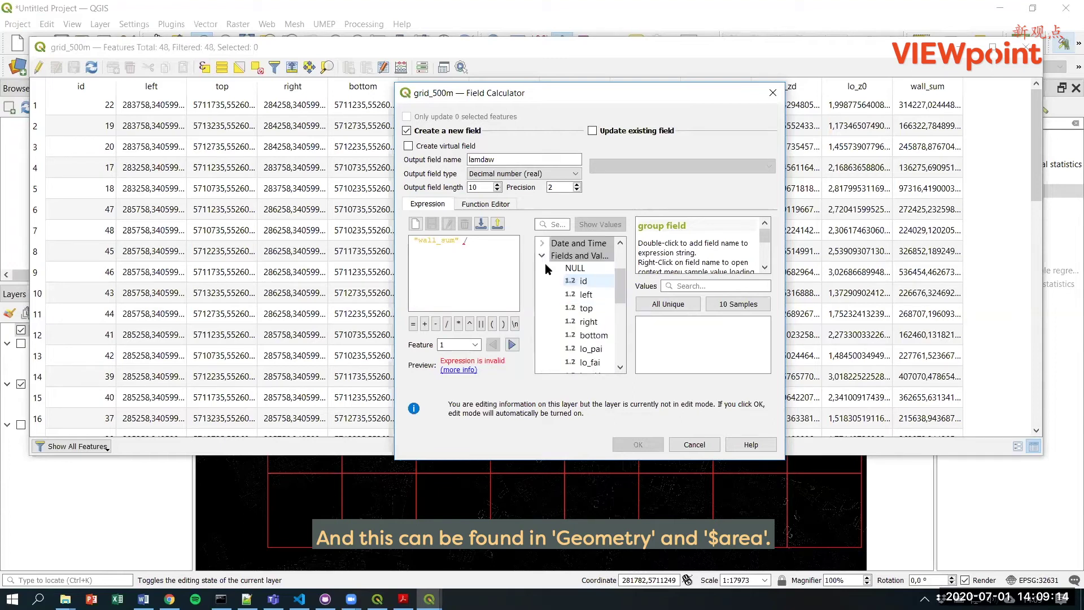
left_click(543, 257)
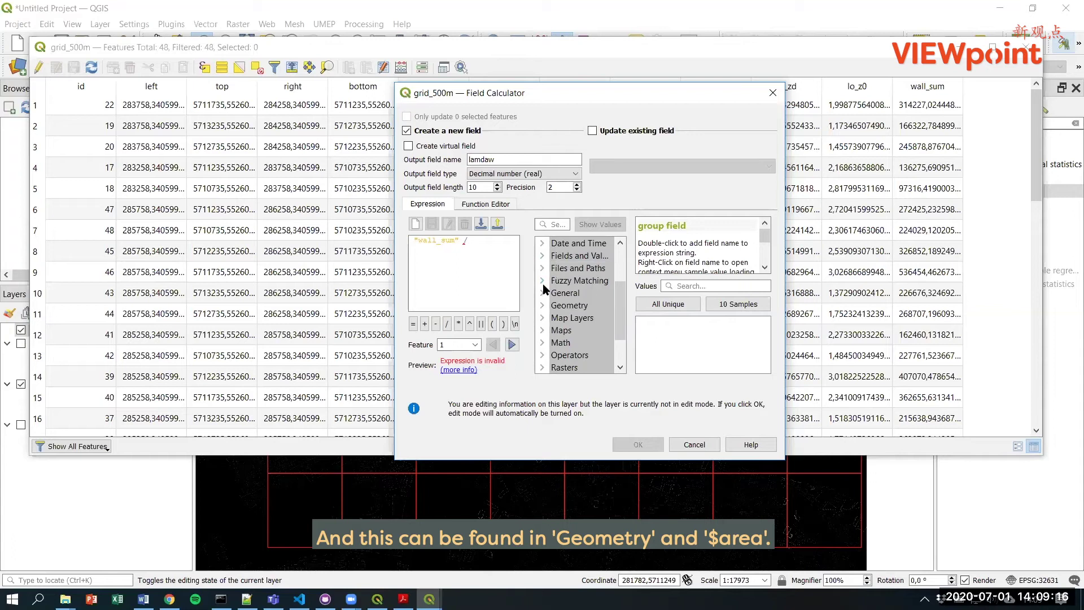
scroll(542, 259, "down", 2)
left_click(540, 255)
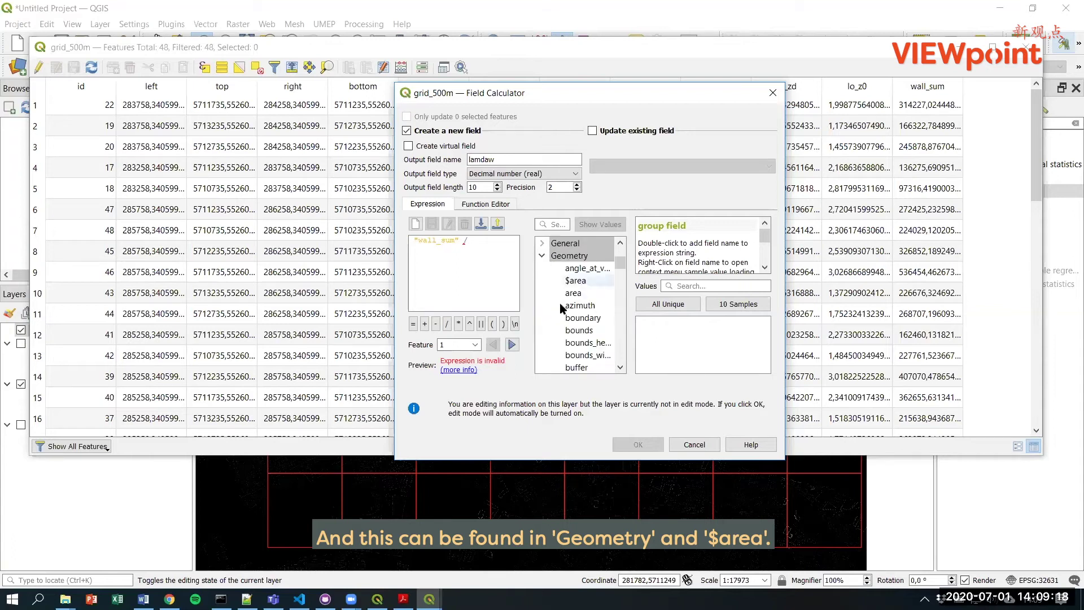
left_click(573, 282)
double_click(573, 282)
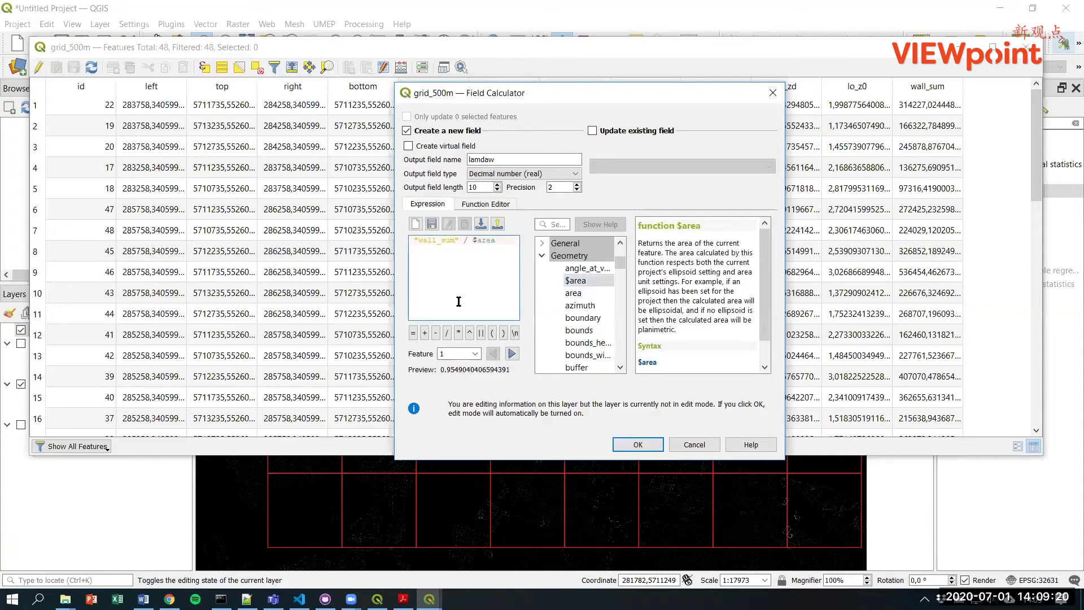
left_click(637, 444)
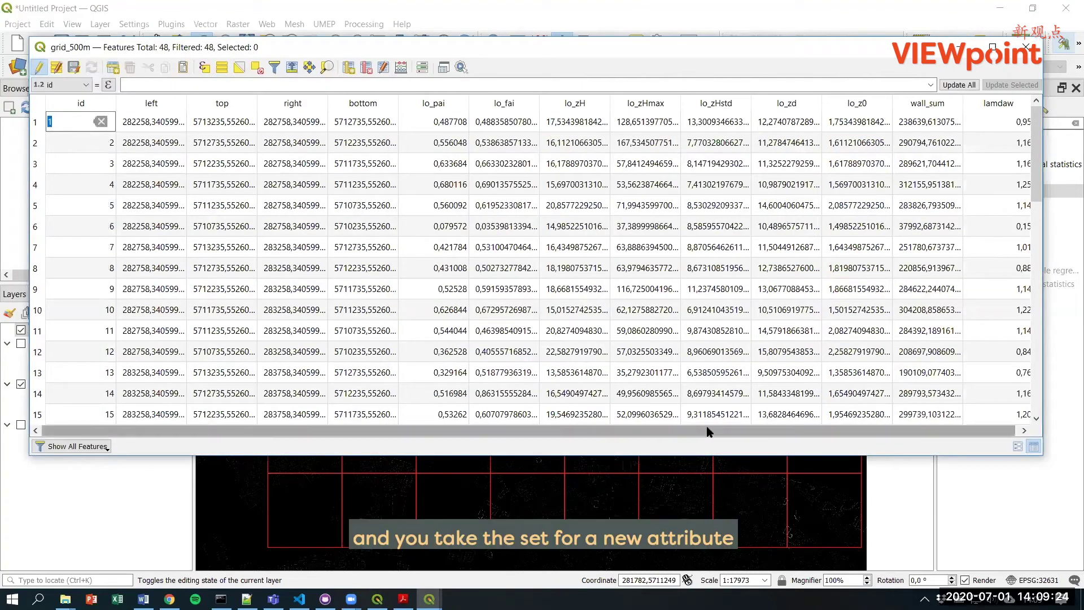
Step: Widen the attribute table to show the full lamdaw column, then switch to the paper
left_click_drag(706, 431, 779, 435)
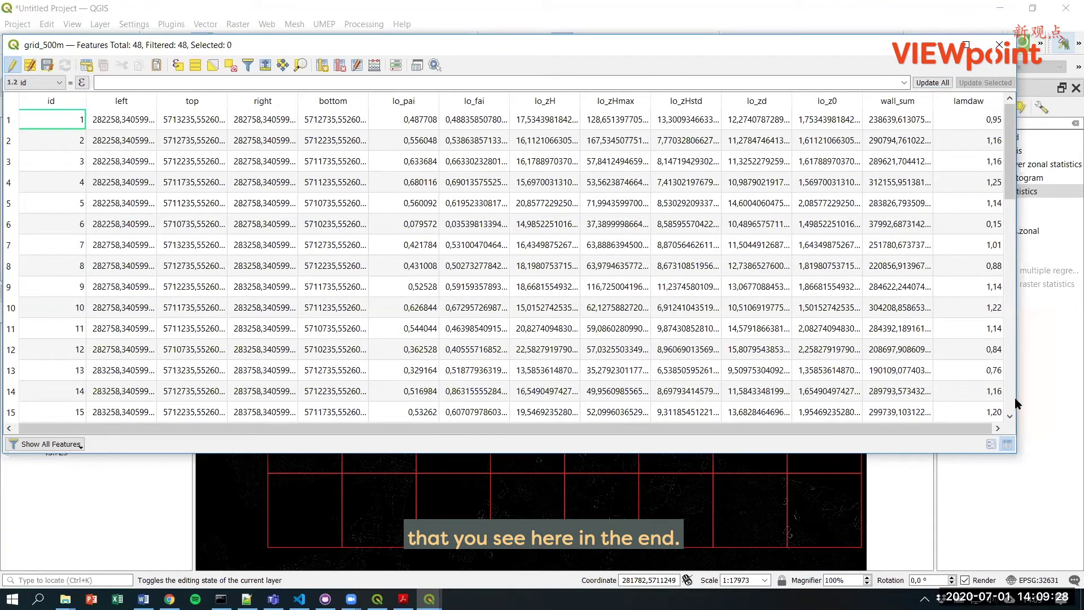
left_click_drag(1016, 305, 1043, 305)
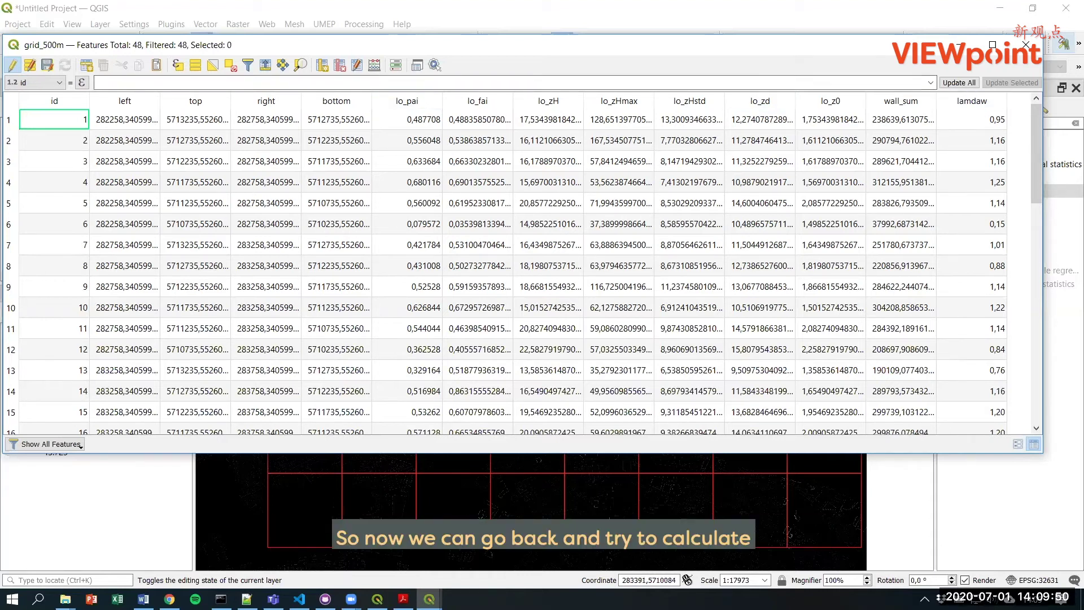
left_click(403, 598)
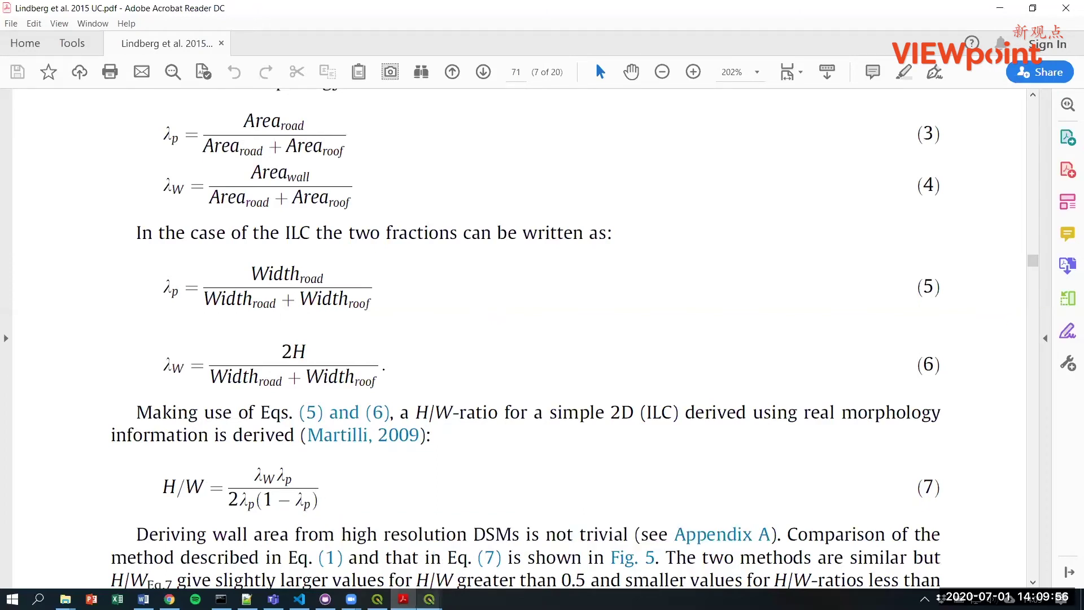
Step: After reading H/W equation (7), return to the grid_500m attribute table
mouse_move(429, 598)
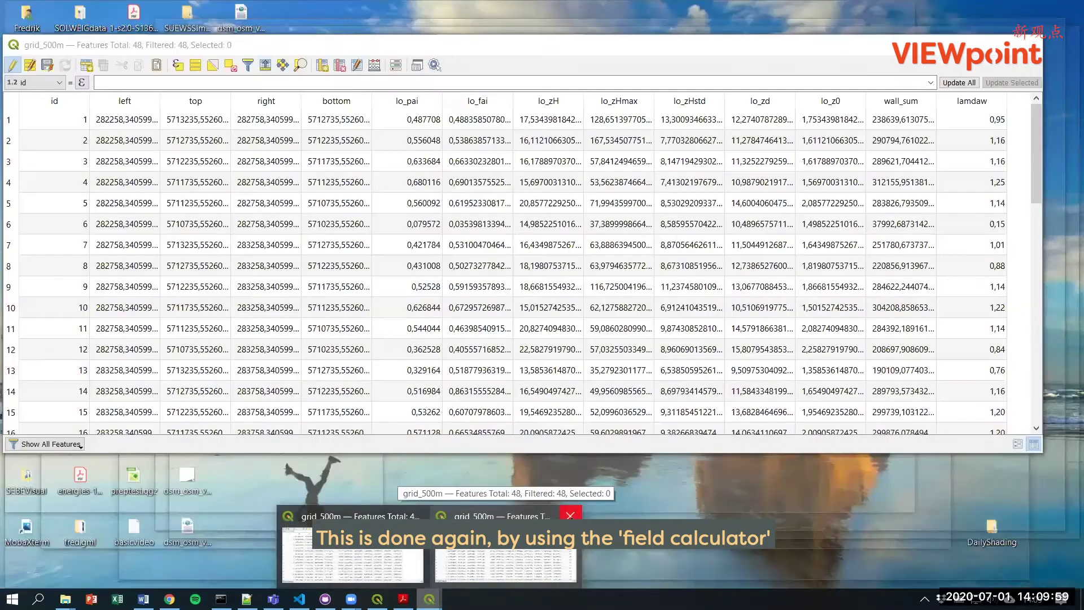
left_click(505, 550)
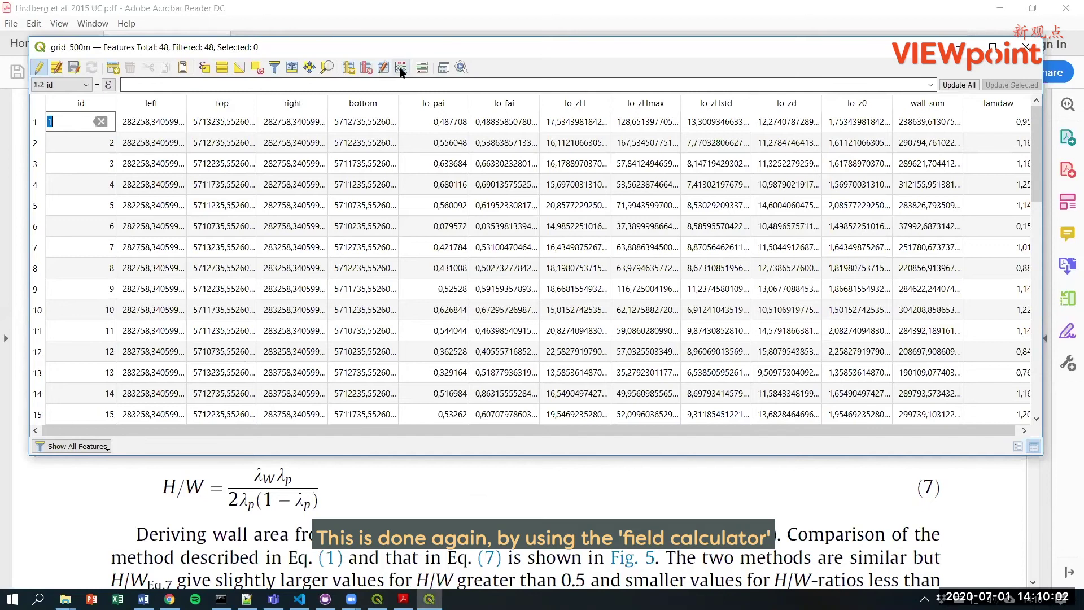
Step: Reopen the Field Calculator to create a new decimal field hw with precision 2
left_click(400, 68)
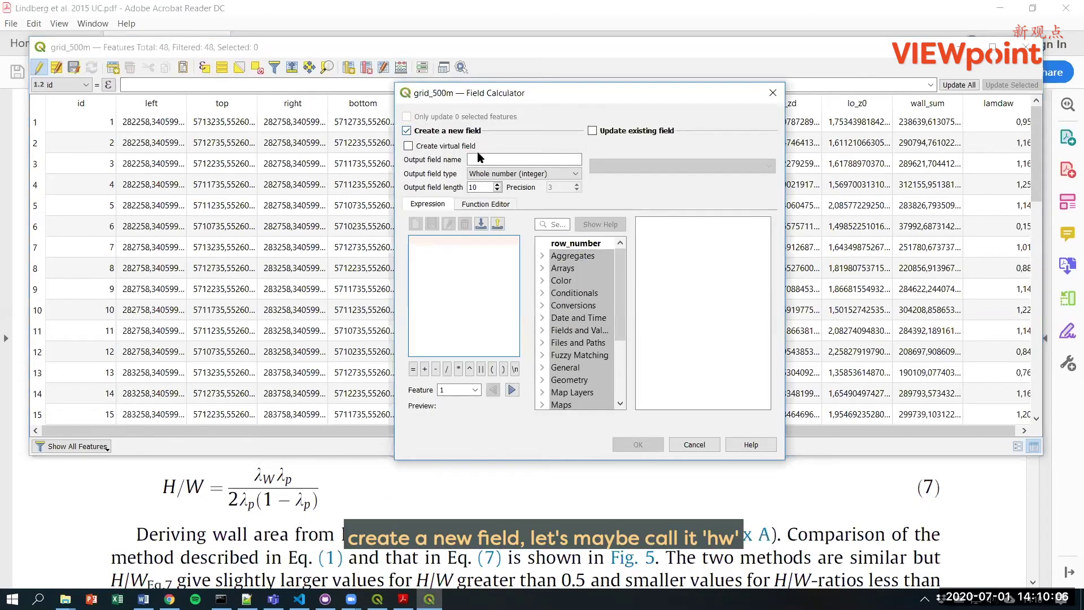
left_click(481, 158)
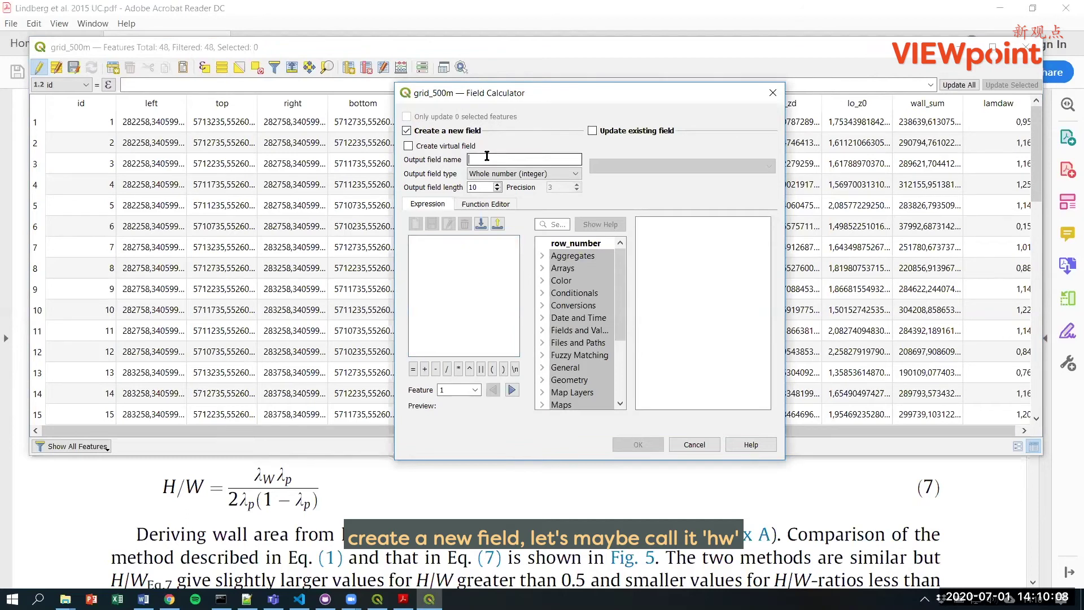
type("hw")
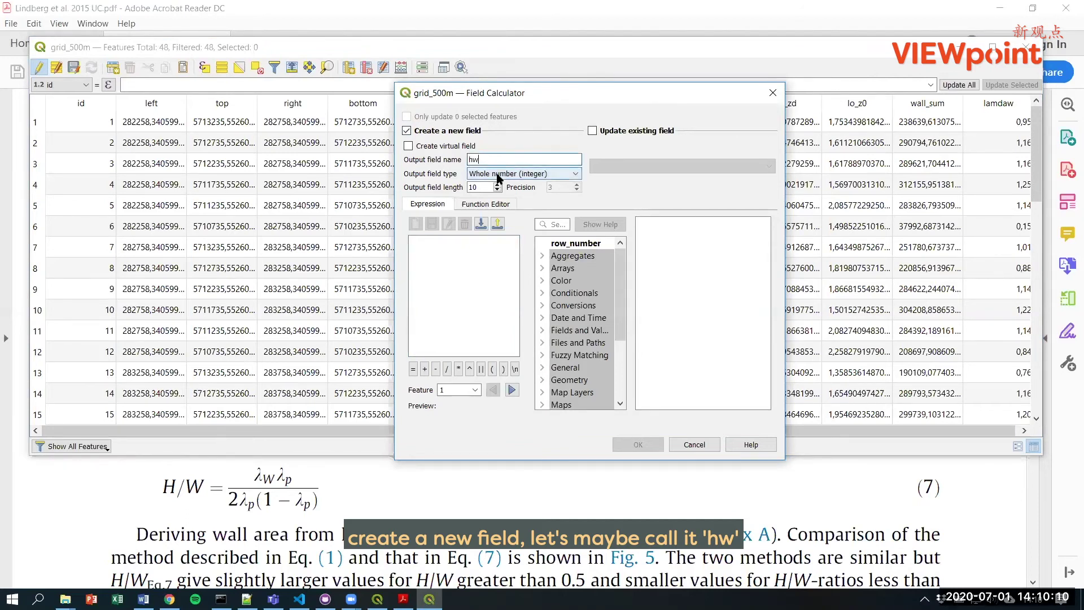
left_click(500, 174)
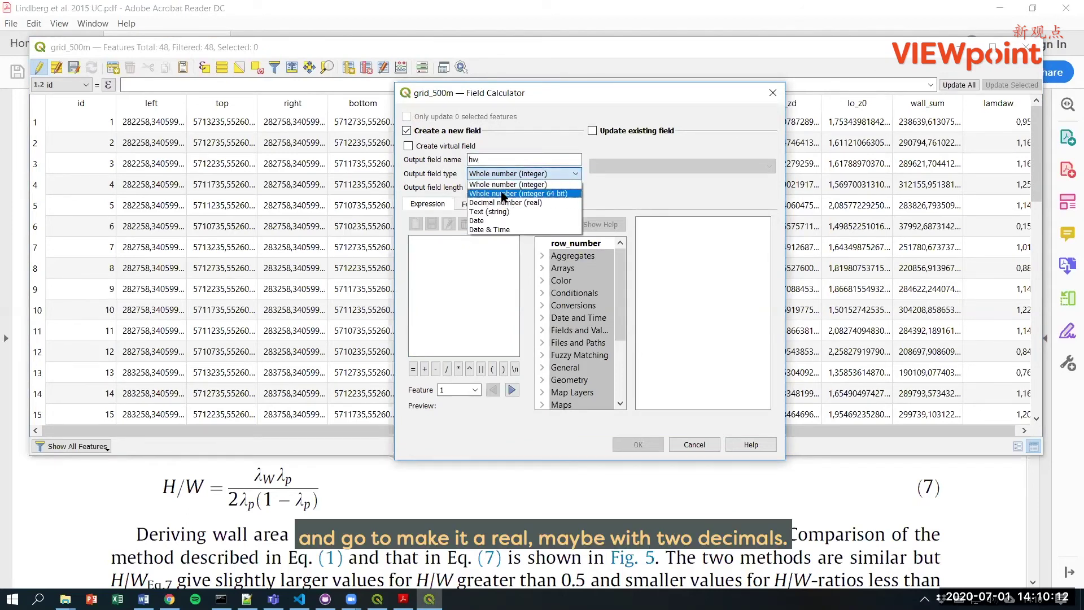
left_click(508, 202)
double_click(549, 186)
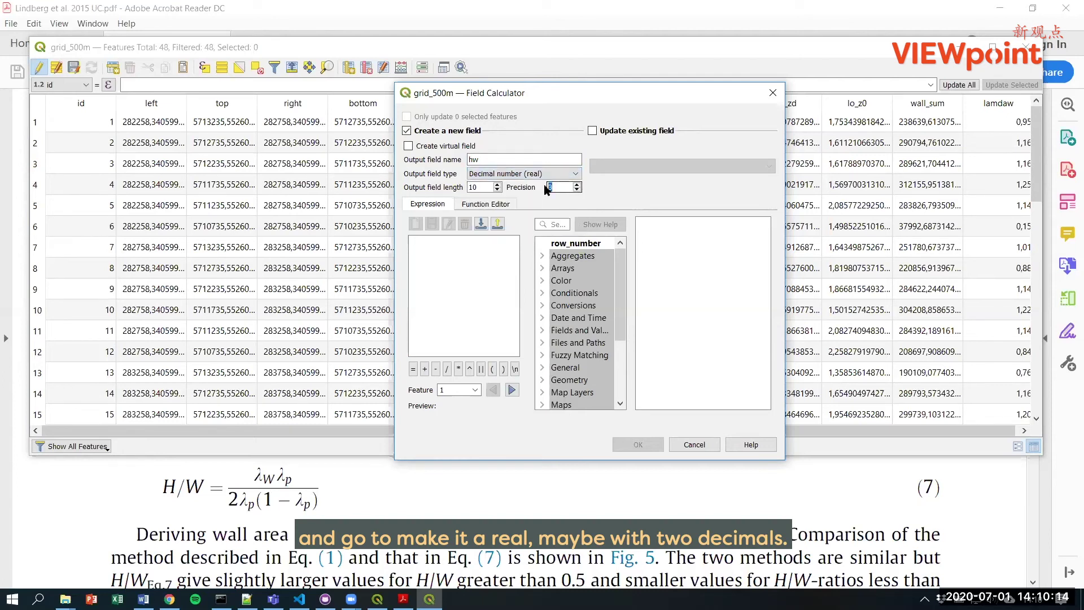
type("2")
Step: Start the hw expression with an opening bracket and expand the layer's Fields and Values list
left_click(503, 253)
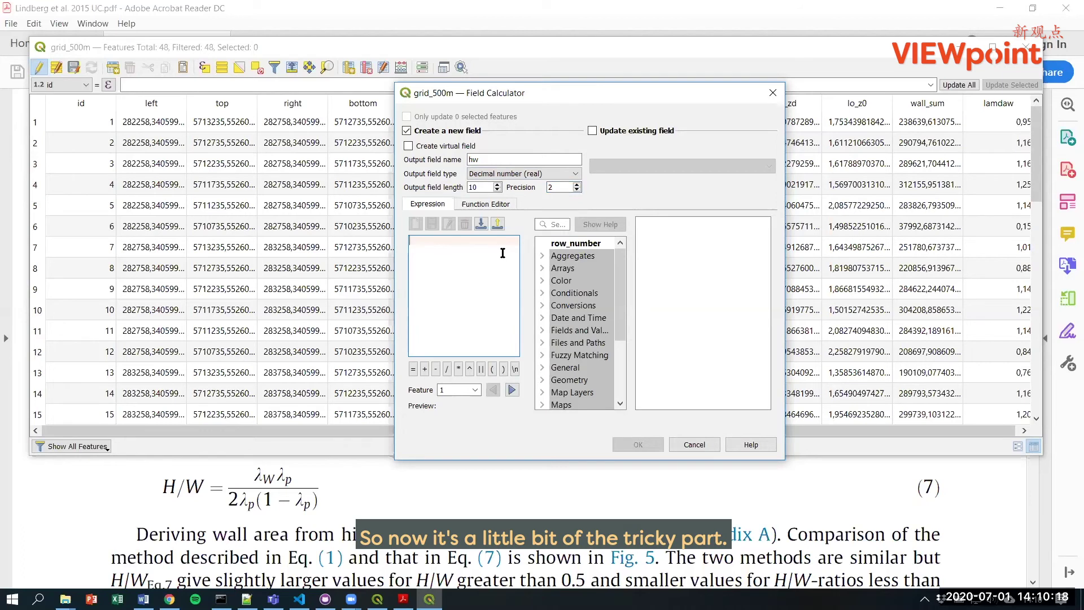
type("(")
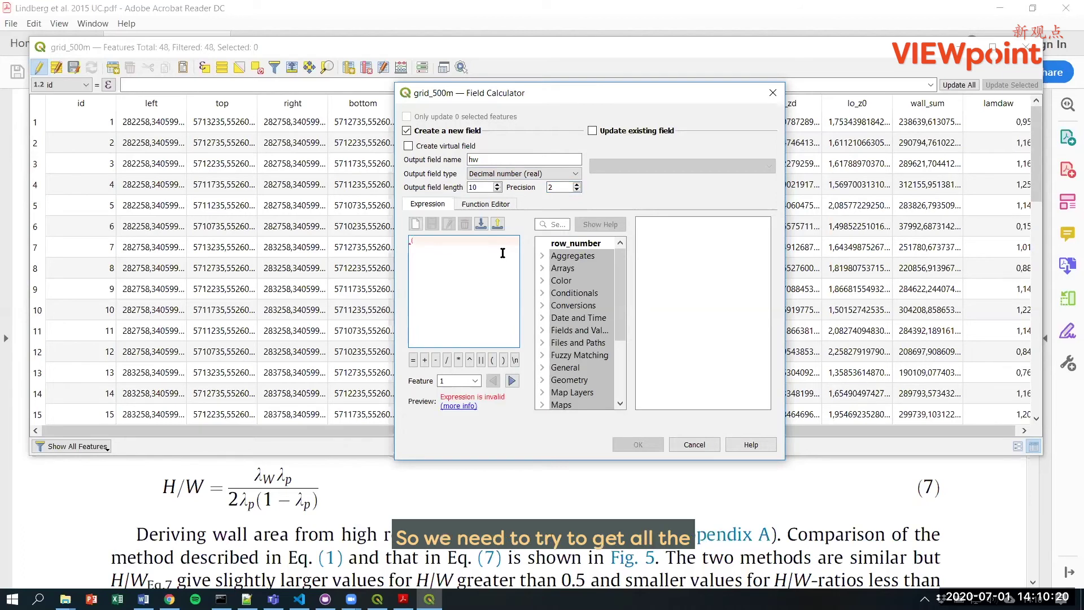
left_click(541, 330)
scroll(619, 308, "down", 2)
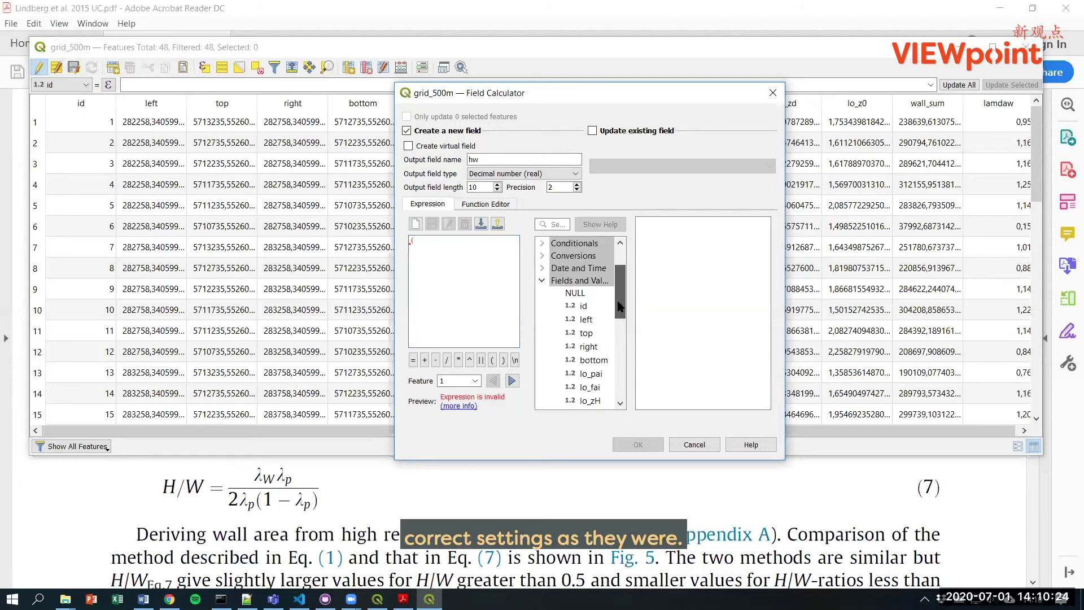
scroll(619, 308, "down", 3)
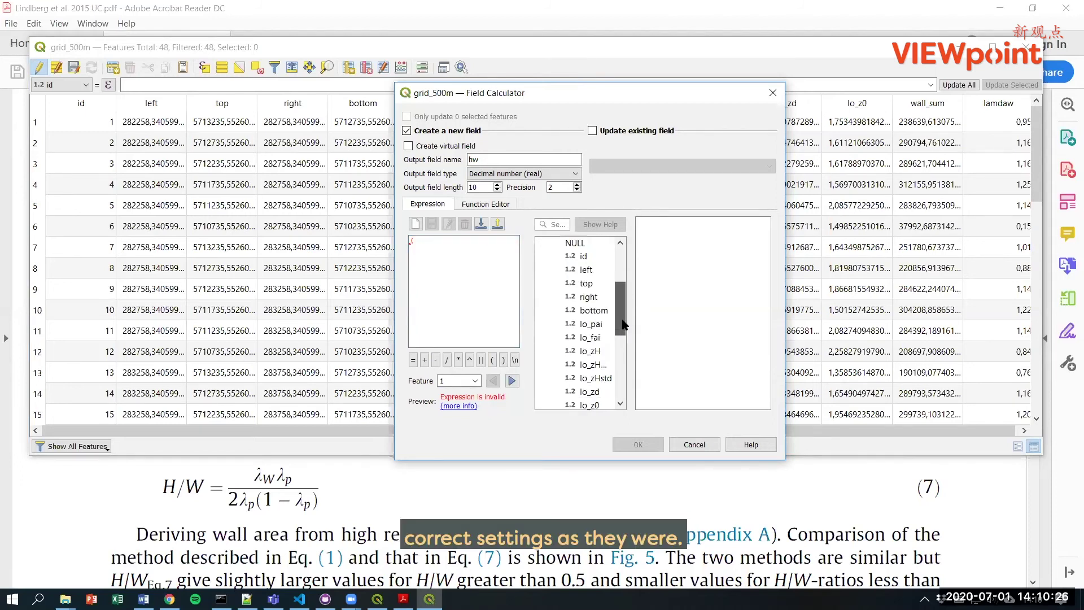
Step: Build the numerator ( "lo_pai" * "lamdaw" ) and begin the denominator with /(2*
double_click(590, 324)
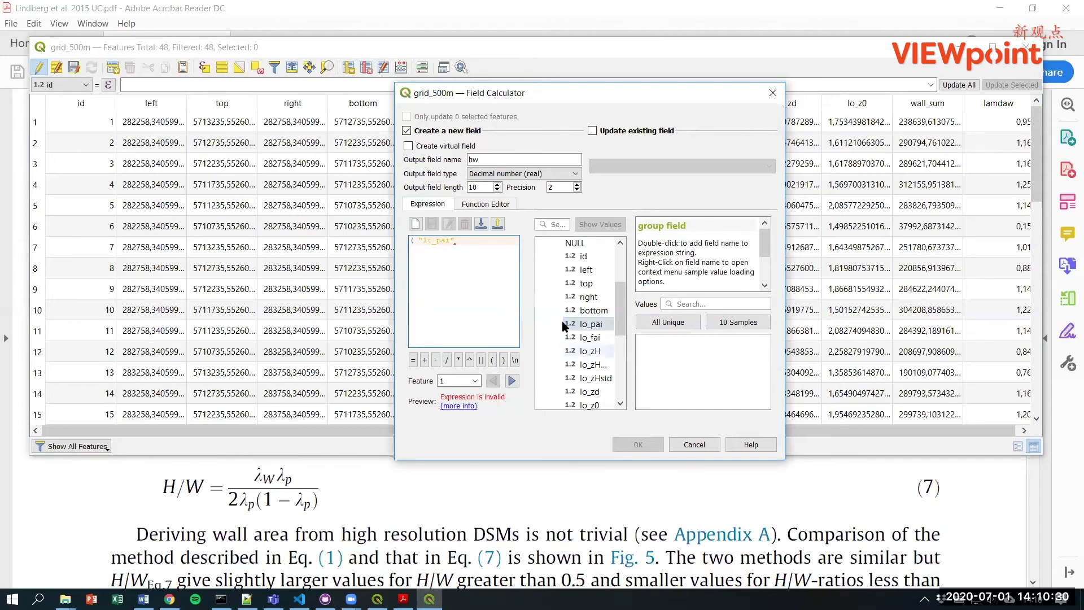
type("*")
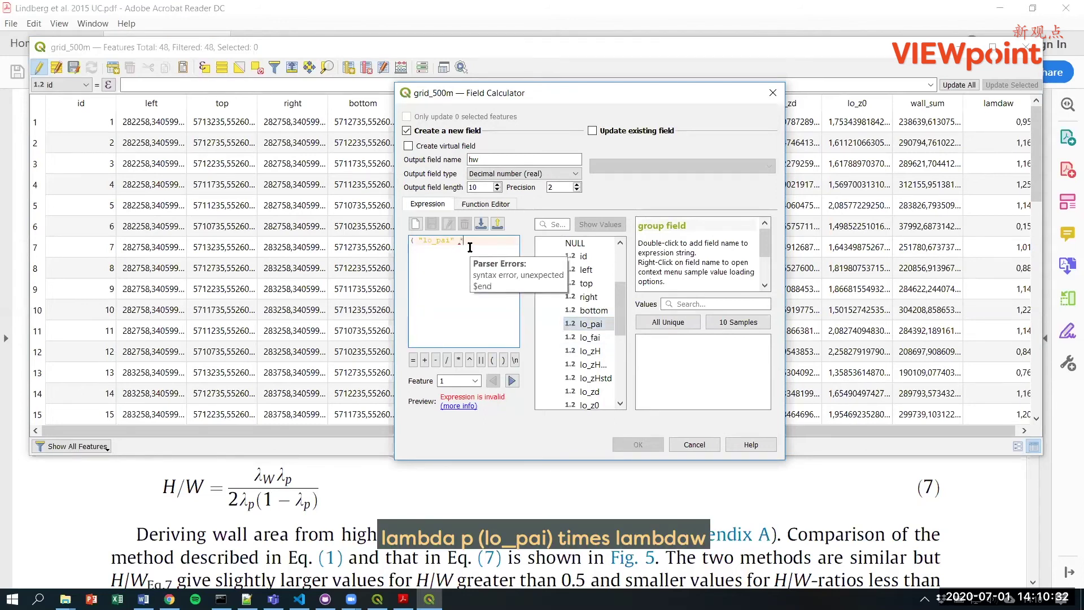
left_click_drag(618, 318, 621, 346)
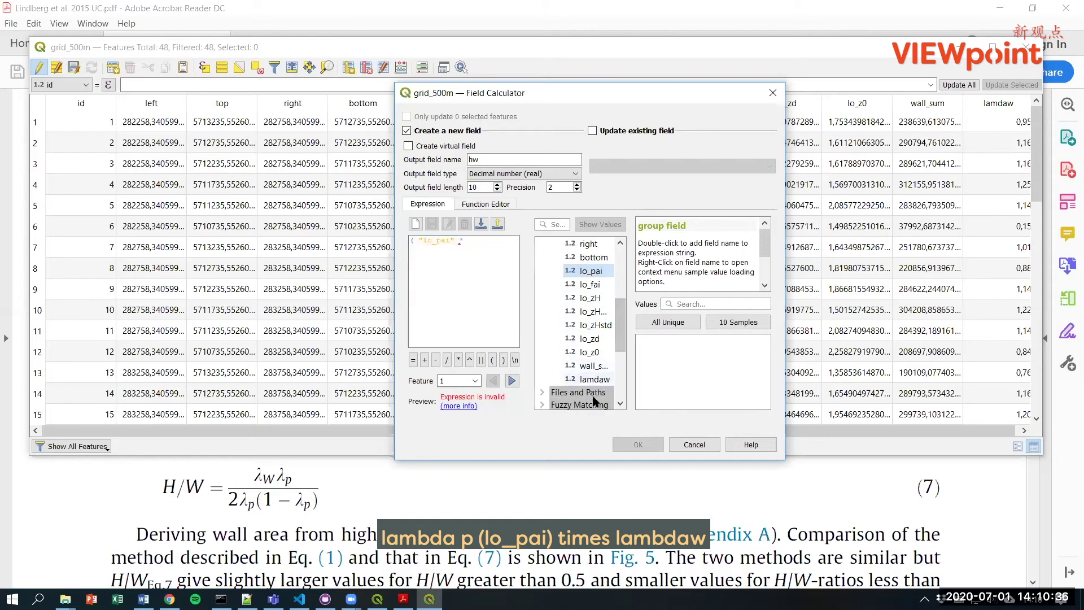
double_click(587, 379)
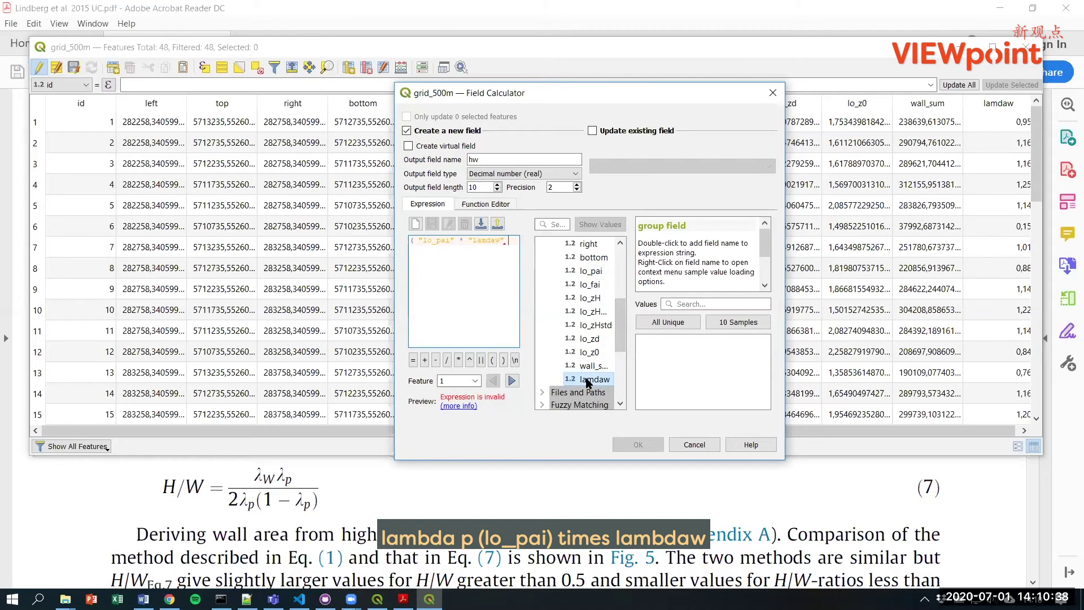
type(")")
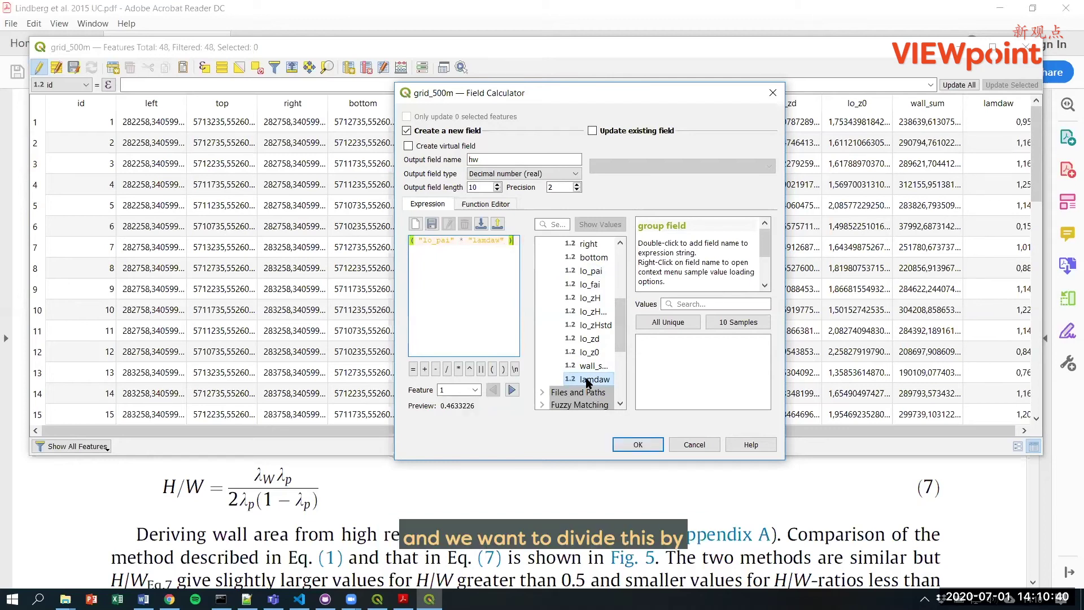
type("/")
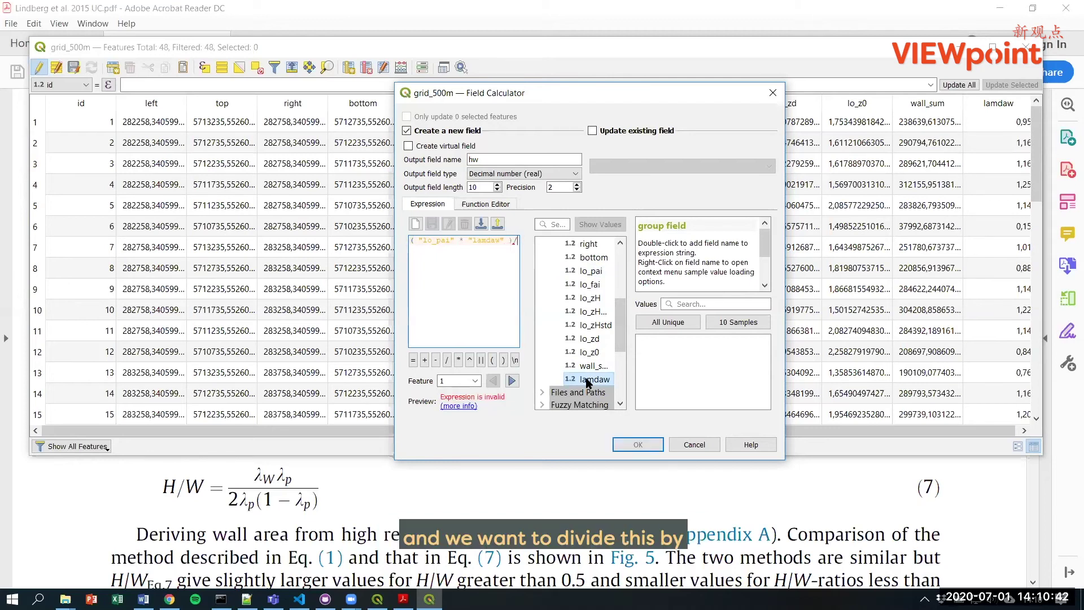
type("(")
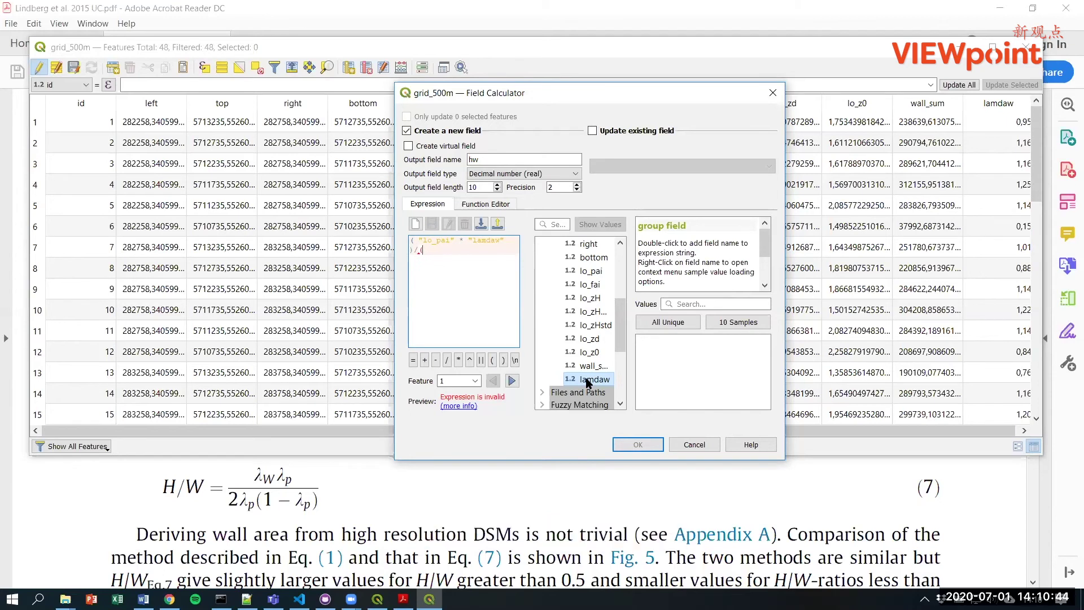
type("2")
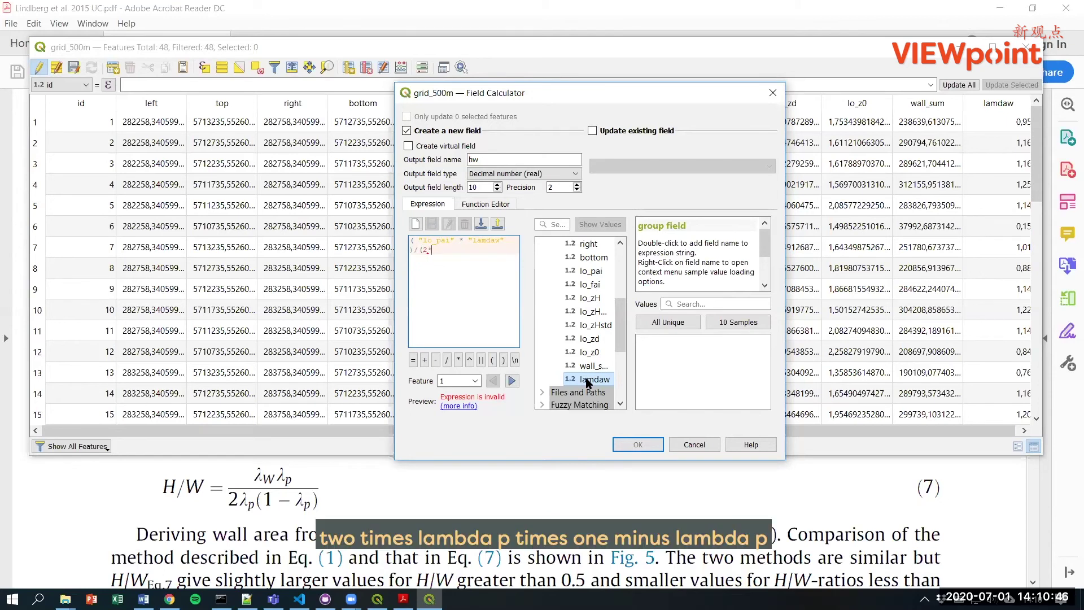
type("*")
Step: Finish the denominator as 2* "lo_pai" *(1- "lo_pai") and widen the dialog to check the 0.927 preview
double_click(592, 271)
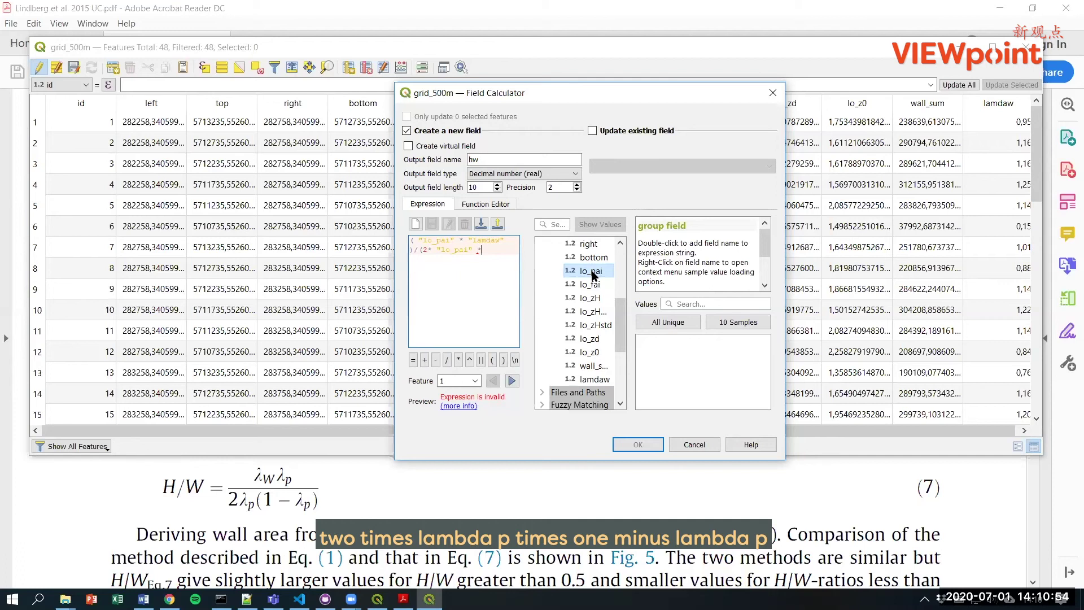
type("*(1-")
double_click(591, 271)
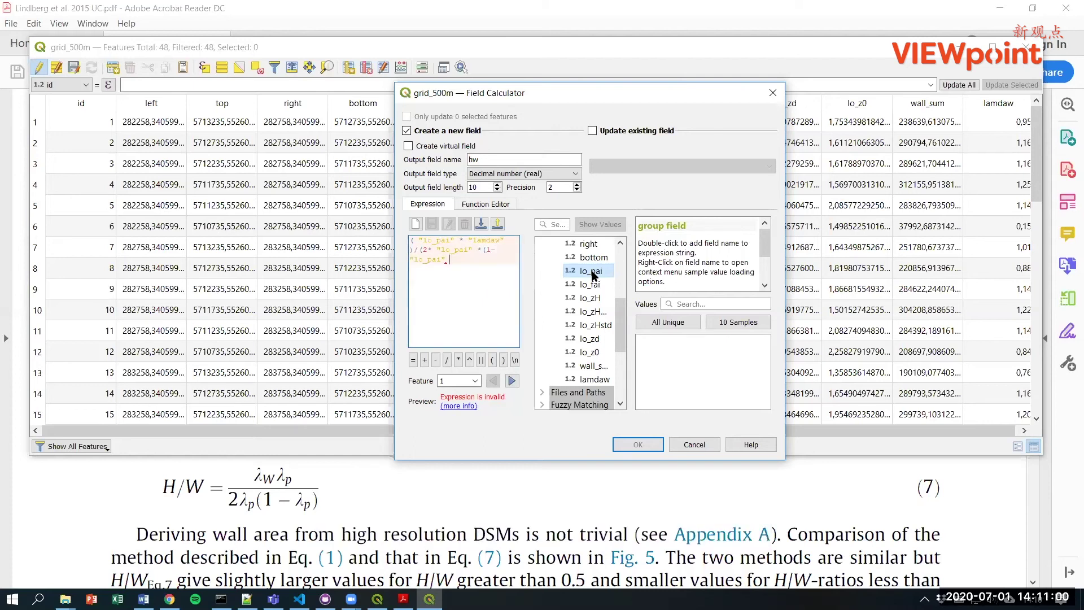
type("))")
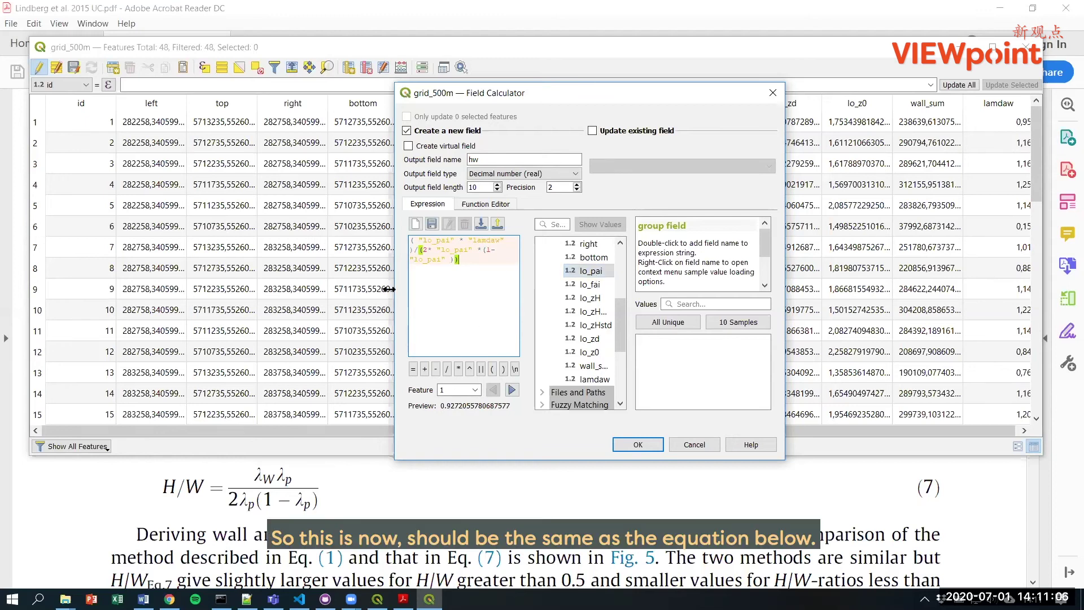
left_click_drag(389, 289, 106, 282)
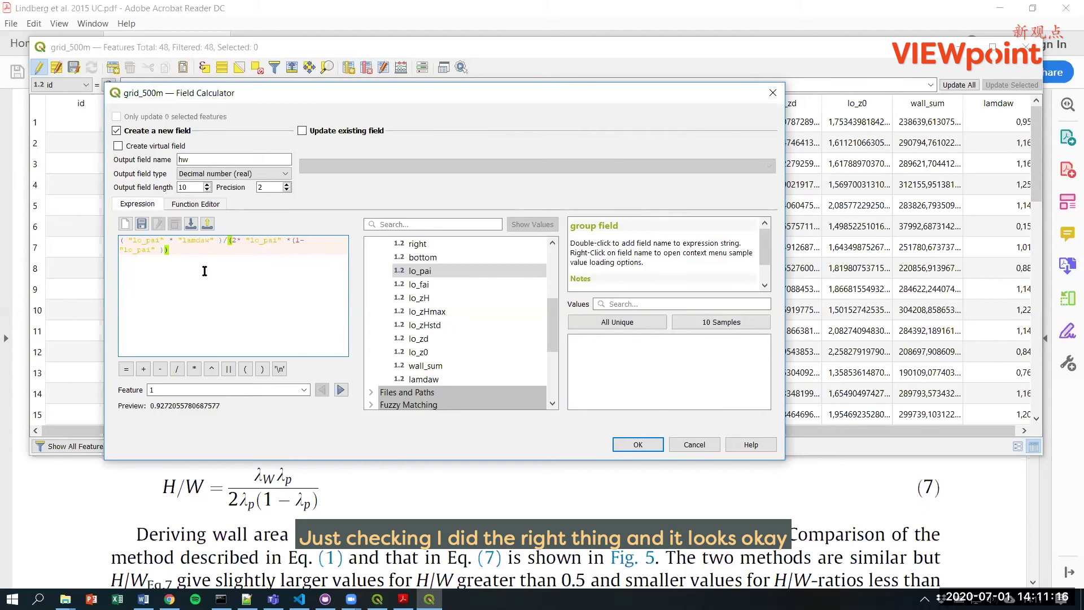
Step: Compute the hw column, then save grid_500m's edits and turn editing off
left_click(637, 445)
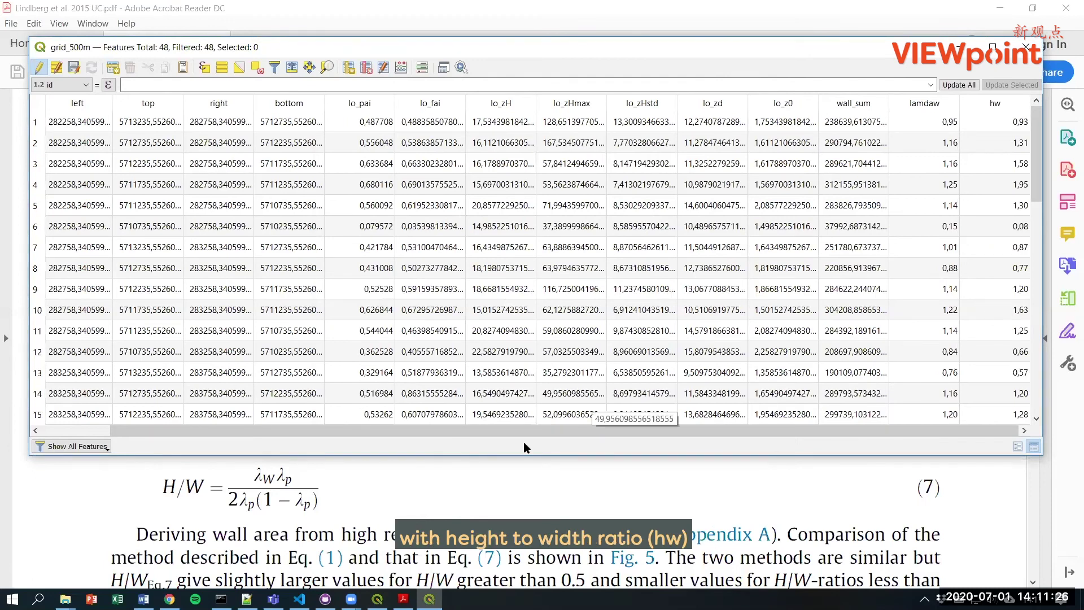
left_click(1025, 46)
key("alt+Tab")
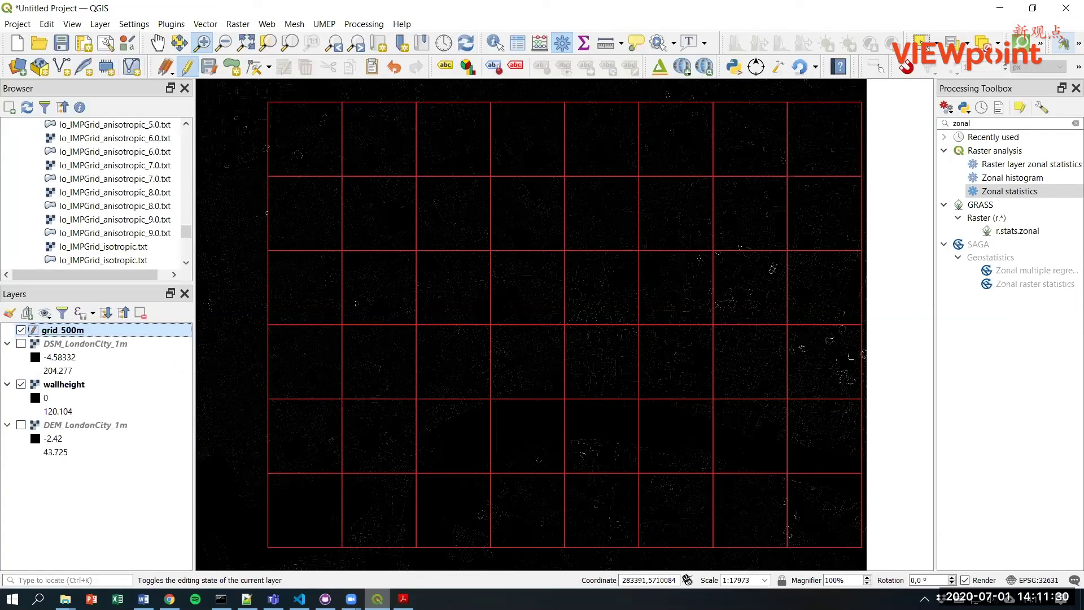
left_click(208, 66)
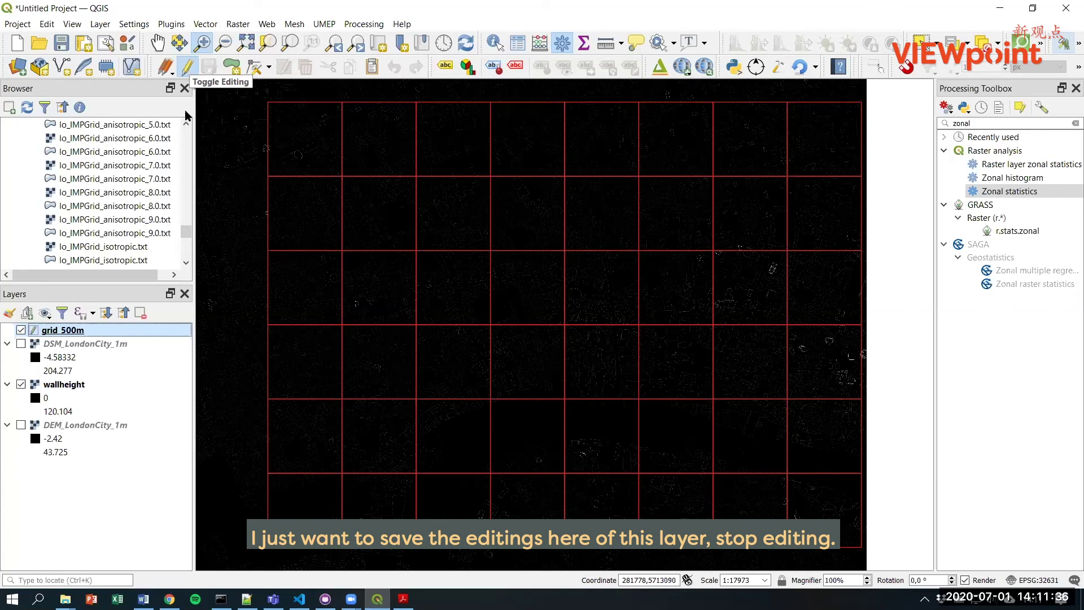
left_click(188, 69)
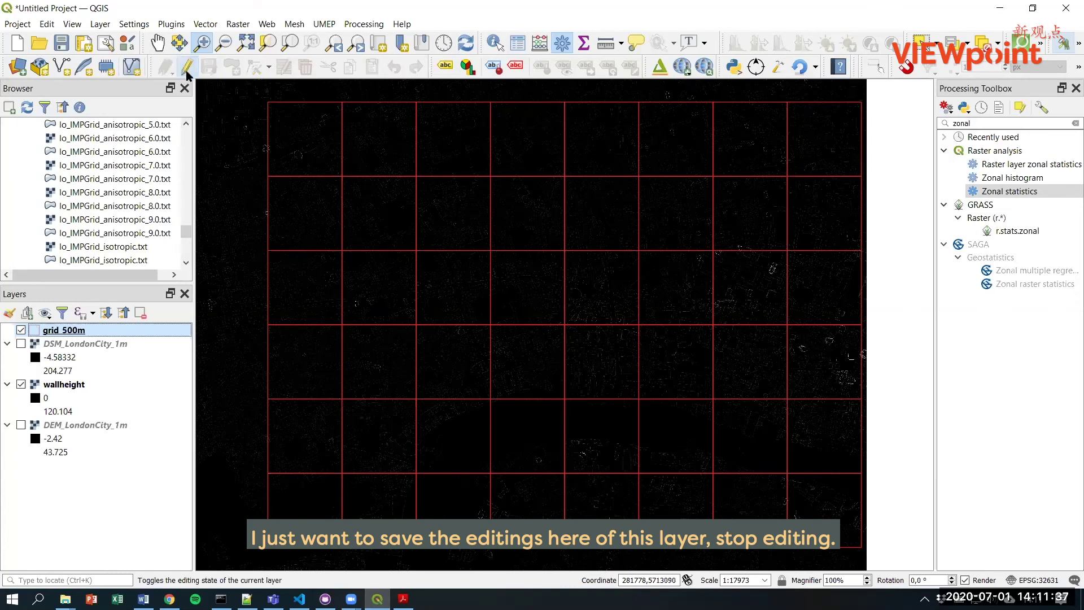
Step: Switch grid_500m's symbology to Graduated based on the hw field
double_click(60, 332)
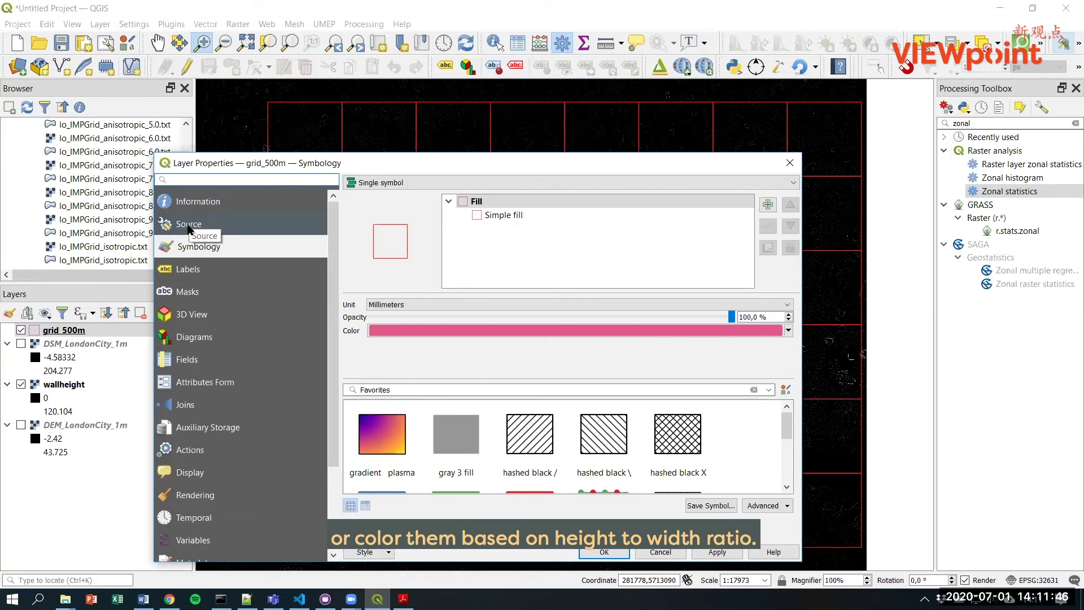
left_click(469, 186)
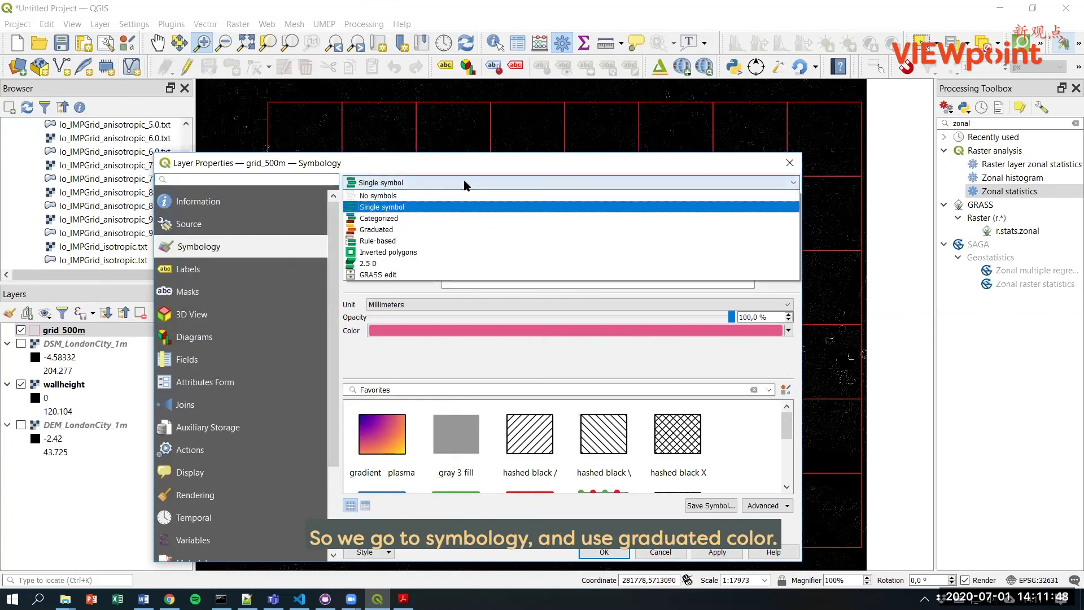
left_click(386, 229)
left_click(772, 202)
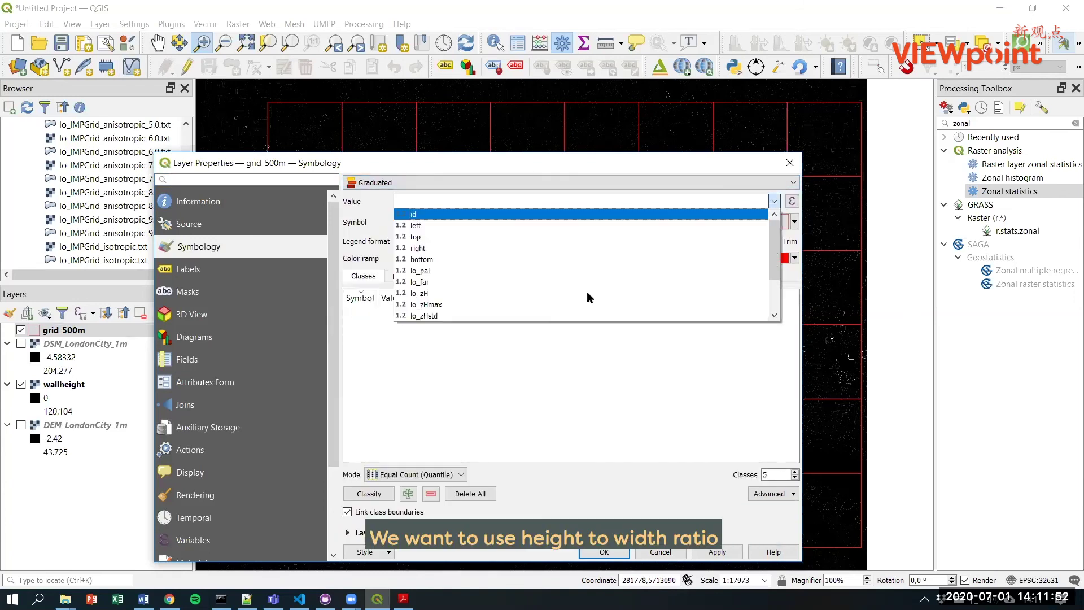
scroll(508, 311, "down", 3)
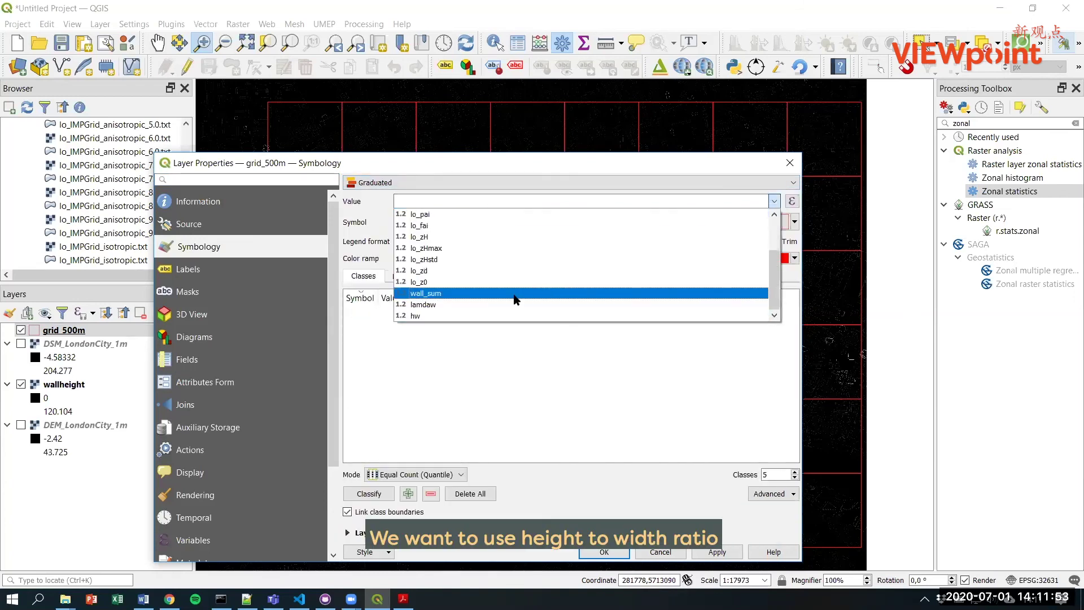
left_click(438, 316)
Step: Change the class symbol's Simple fill style to Solid
left_click(685, 220)
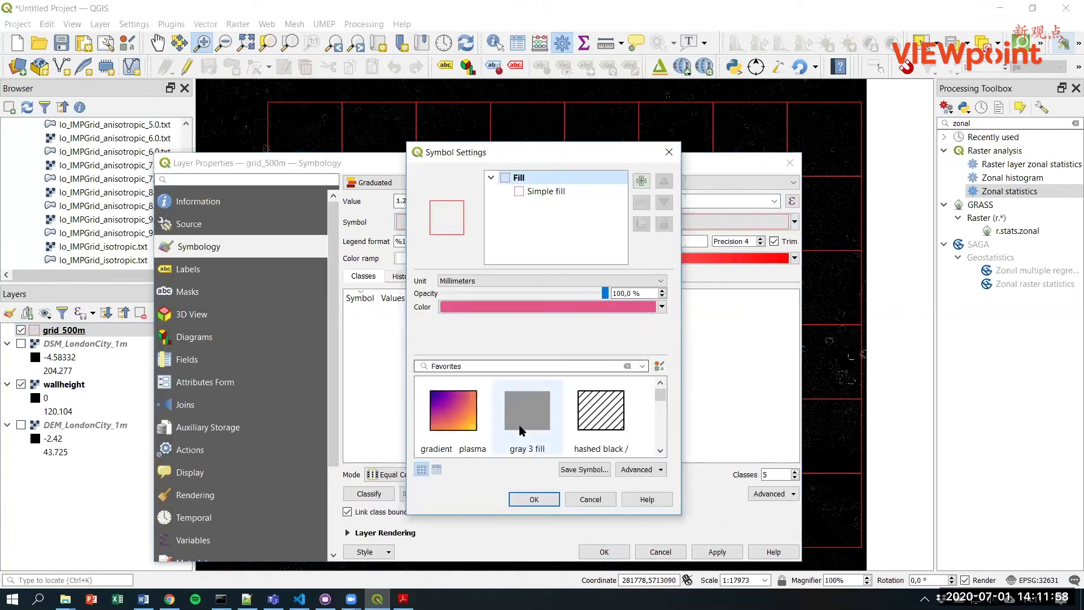
scroll(489, 412, "down", 1)
left_click(532, 192)
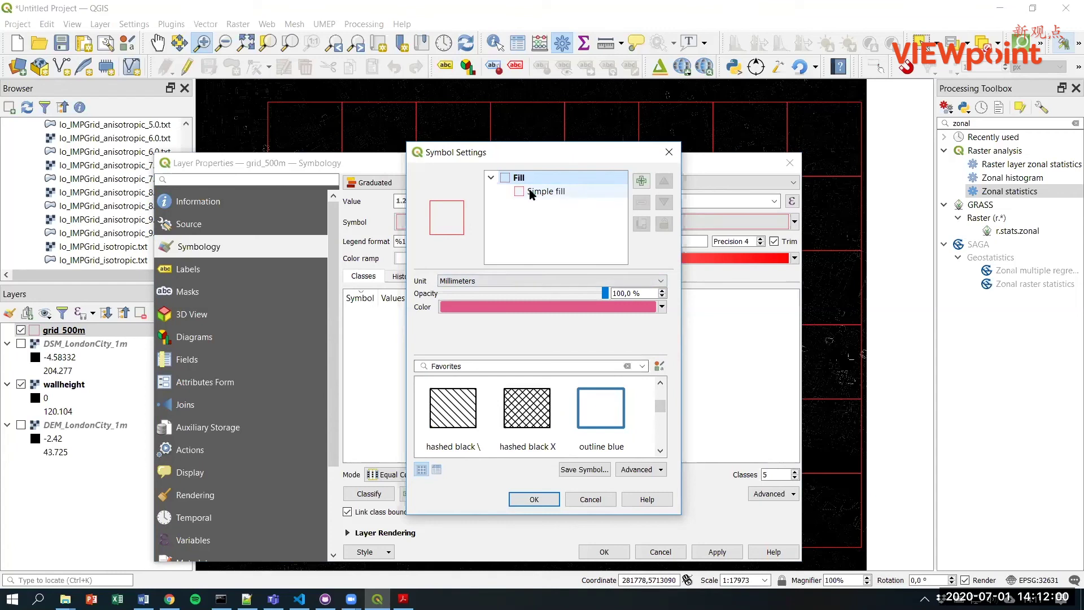
left_click(495, 324)
scroll(495, 339, "up", 1)
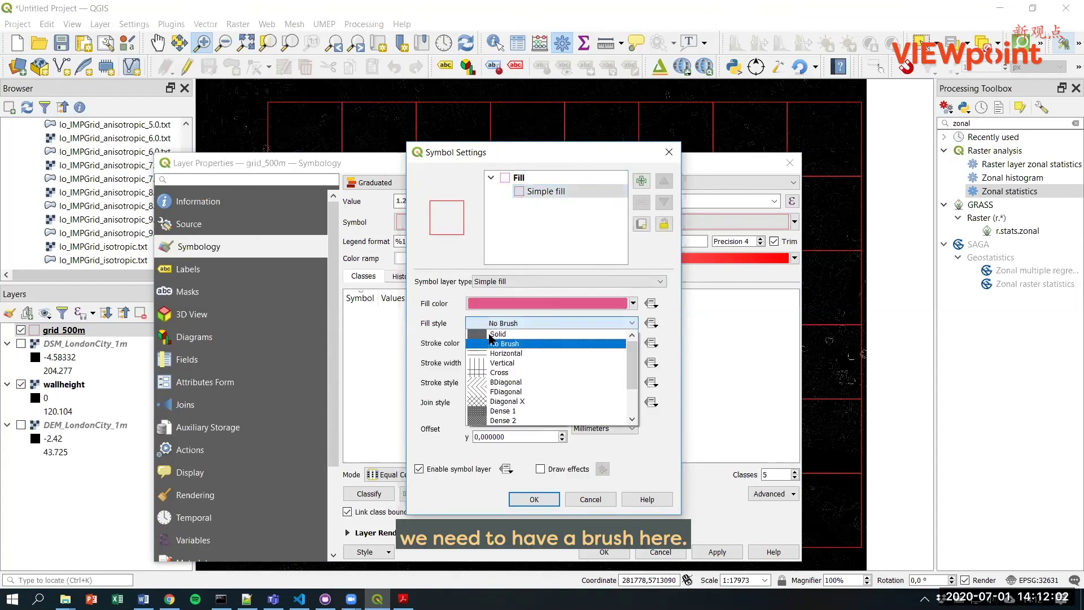
left_click(496, 341)
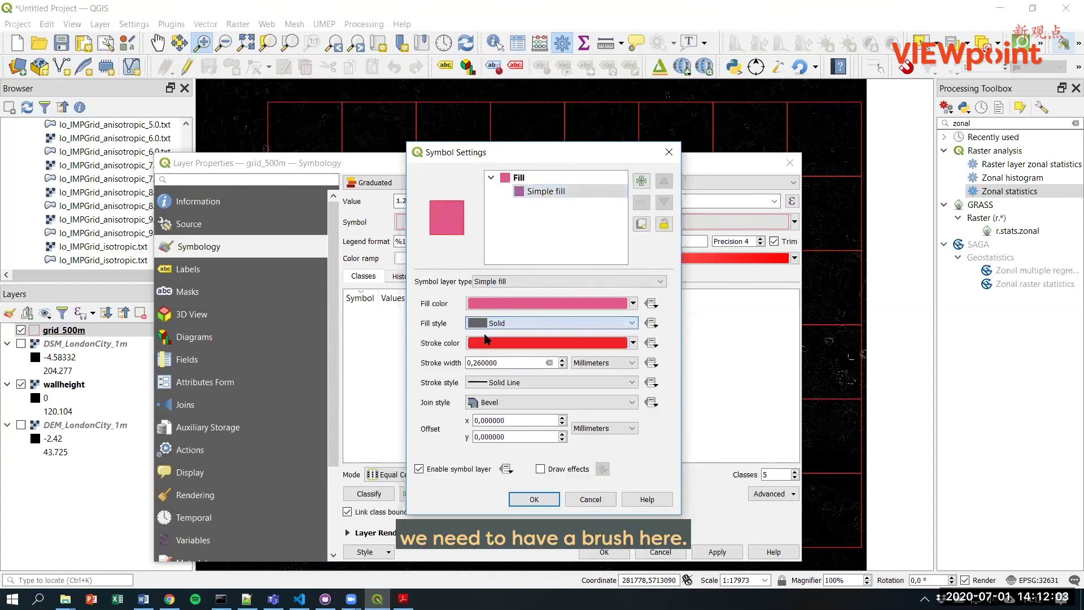
left_click(535, 500)
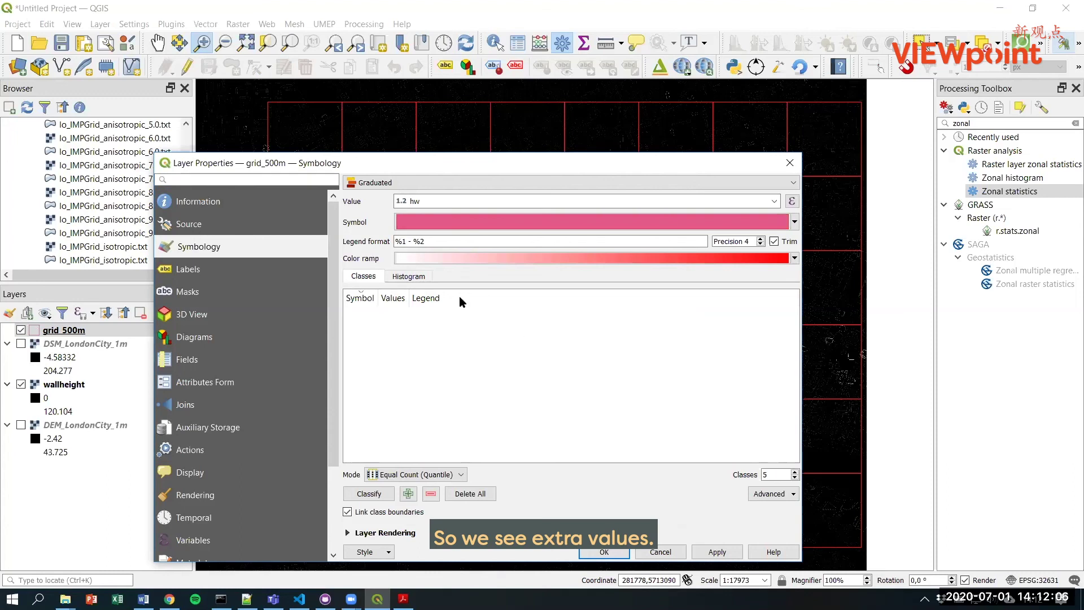
Step: Classify hw into five red classes from 0,08 - 0,59 to 1,38 - 3,04 and apply
left_click(351, 493)
left_click(712, 553)
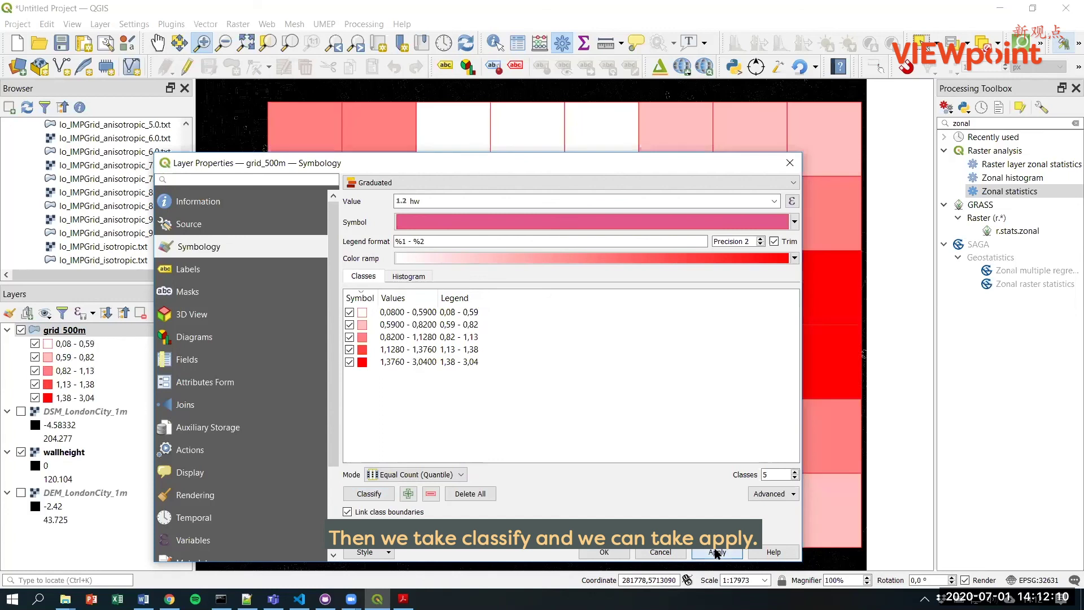
left_click(599, 552)
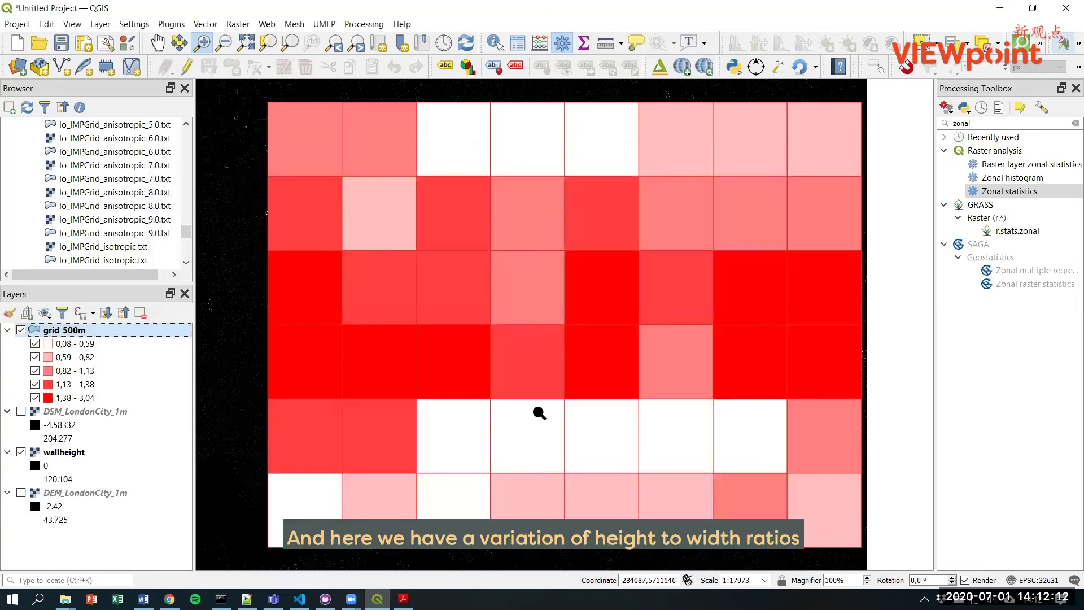